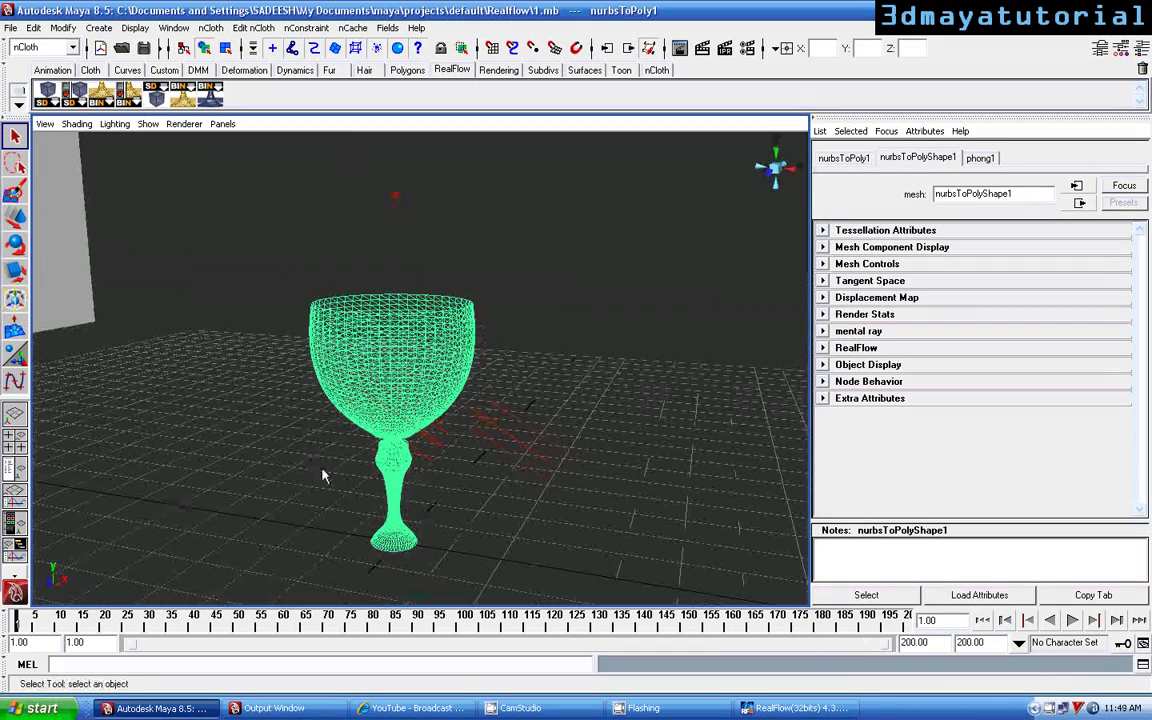
Step: Examine the wineglass mesh and its surrounding scene from several angles and distances
scroll(431, 513, "down", 3)
scroll(430, 513, "down", 3)
middle_click_drag(443, 499, 404, 479, "alt")
scroll(430, 517, "up", 5)
scroll(404, 480, "down", 5)
left_click_drag(403, 480, 265, 501, "alt")
scroll(445, 522, "up", 2)
scroll(468, 490, "up", 3)
scroll(498, 489, "down", 3)
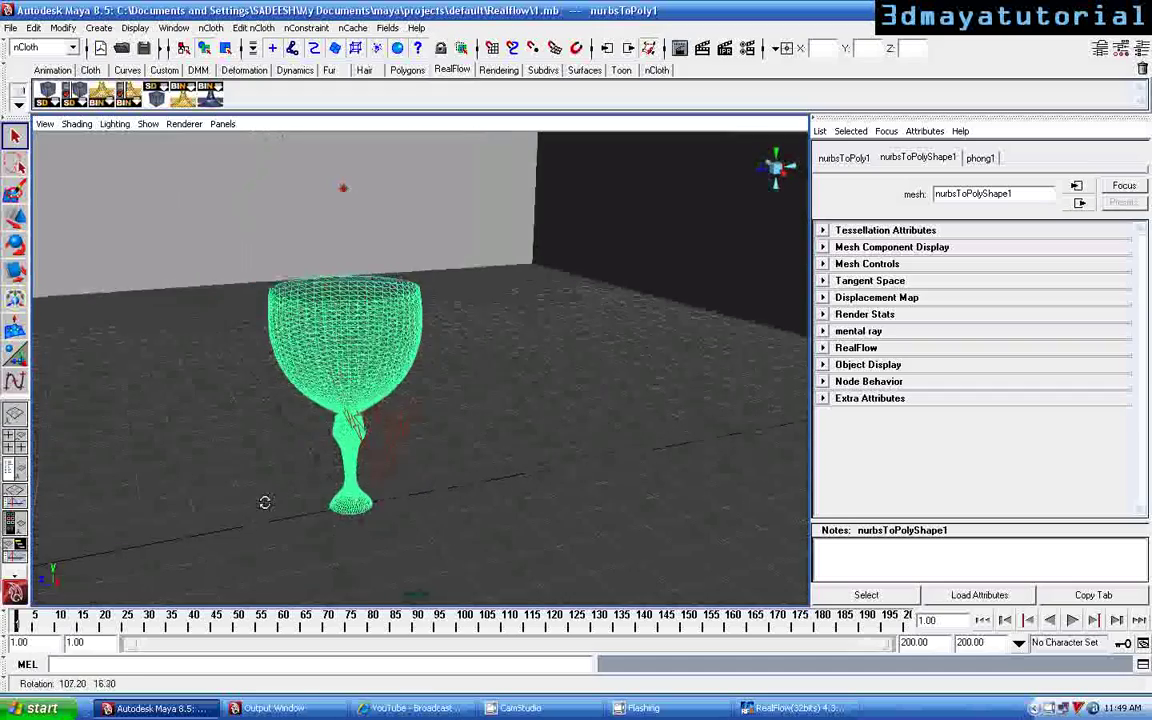
scroll(424, 499, "down", 3)
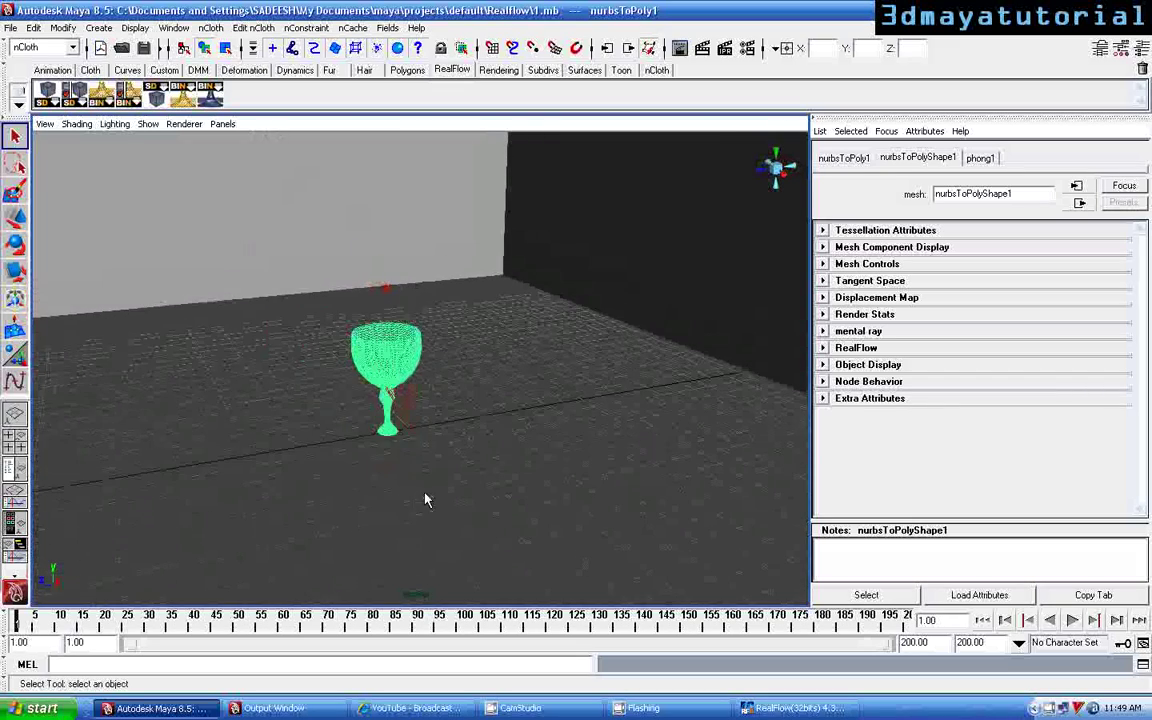
scroll(437, 499, "up", 3)
middle_click_drag(437, 499, 478, 489, "alt")
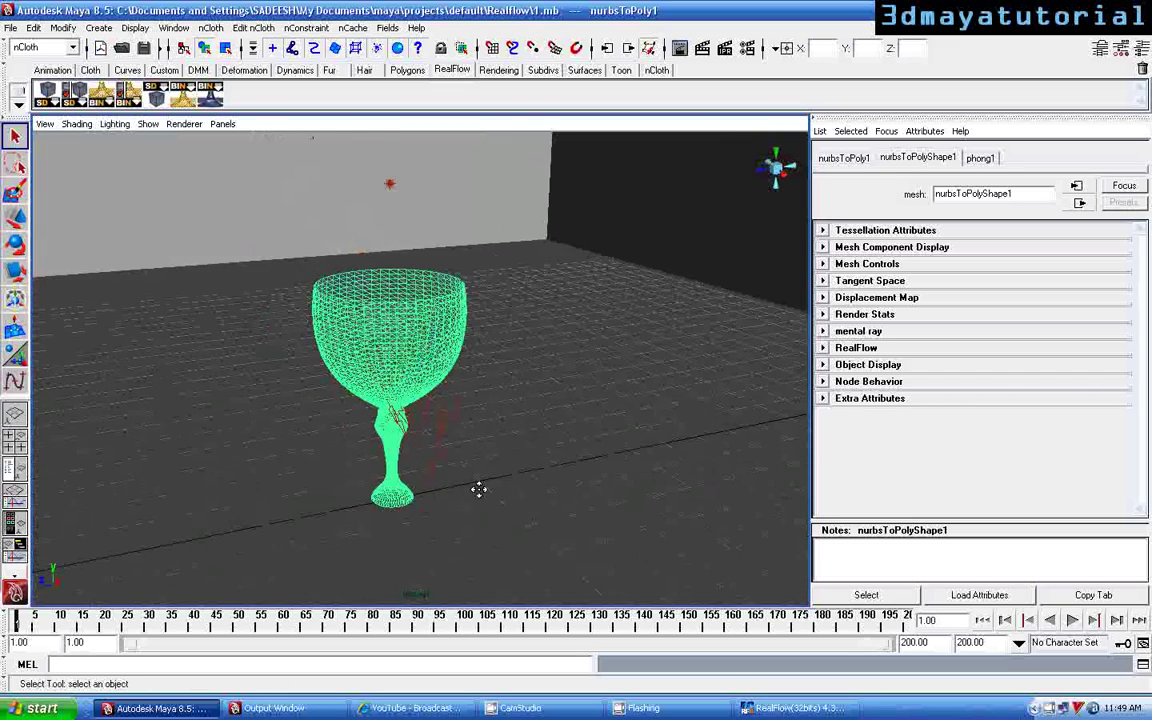
scroll(478, 489, "up", 2)
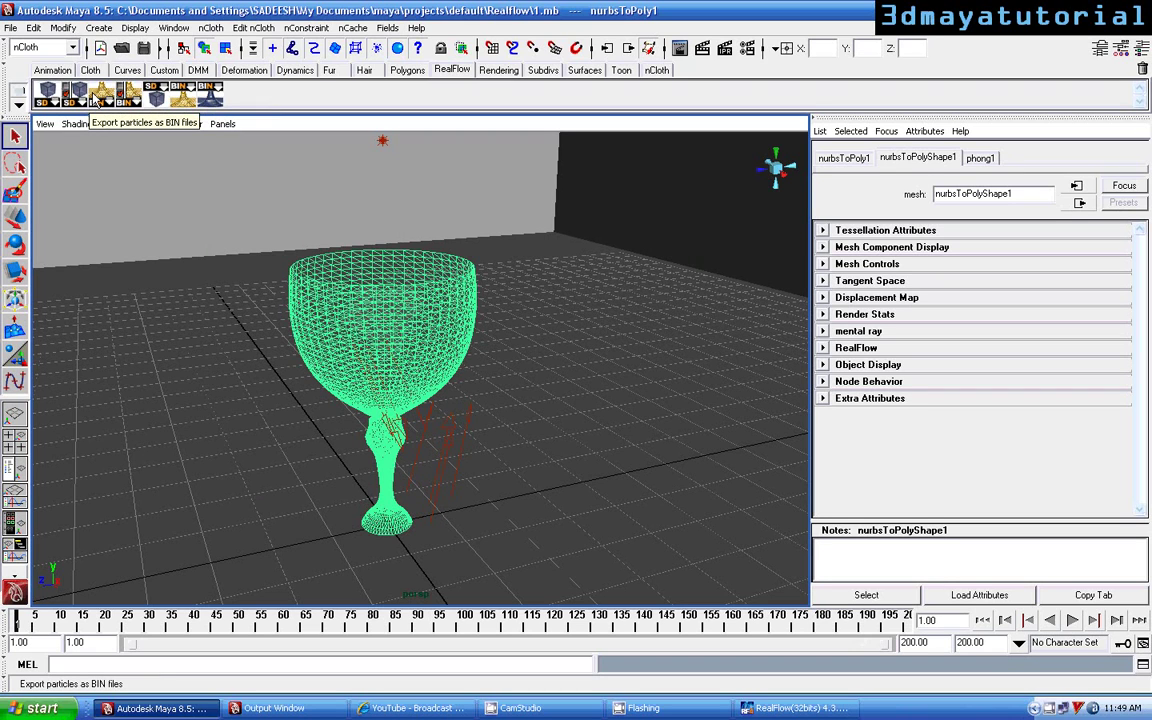
Step: Check in the Plug-in Manager whether realflow.mll is loaded and set to auto load
left_click(174, 28)
mouse_move(230, 106)
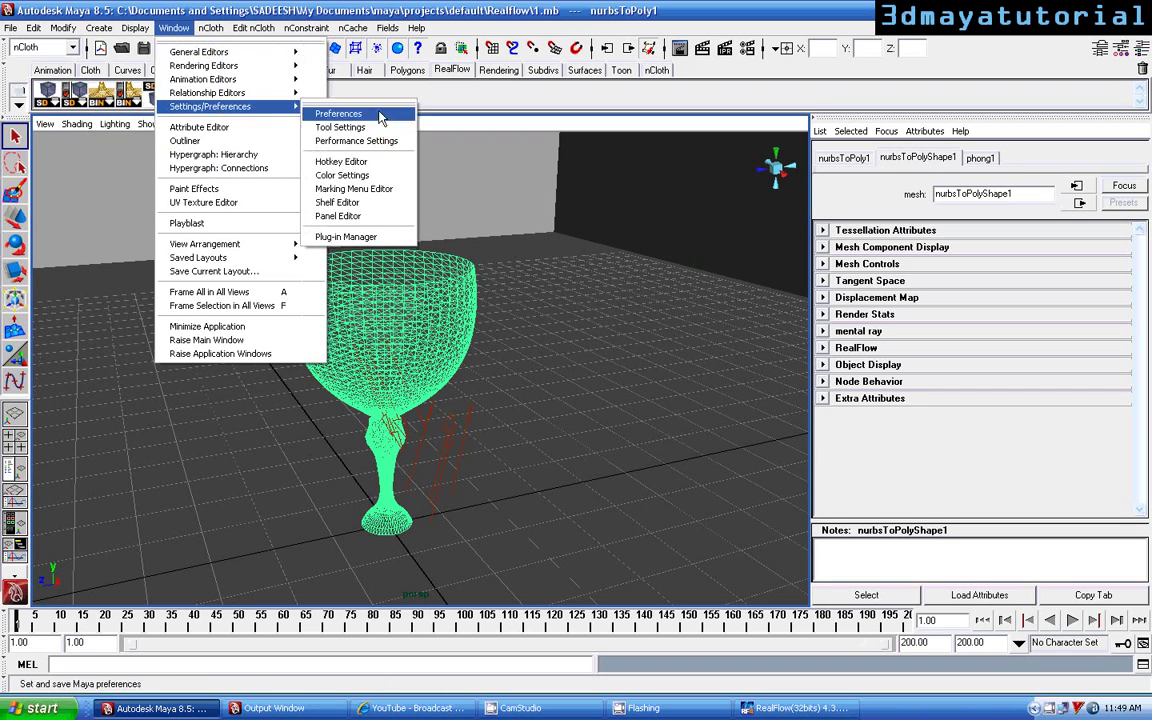
left_click(378, 236)
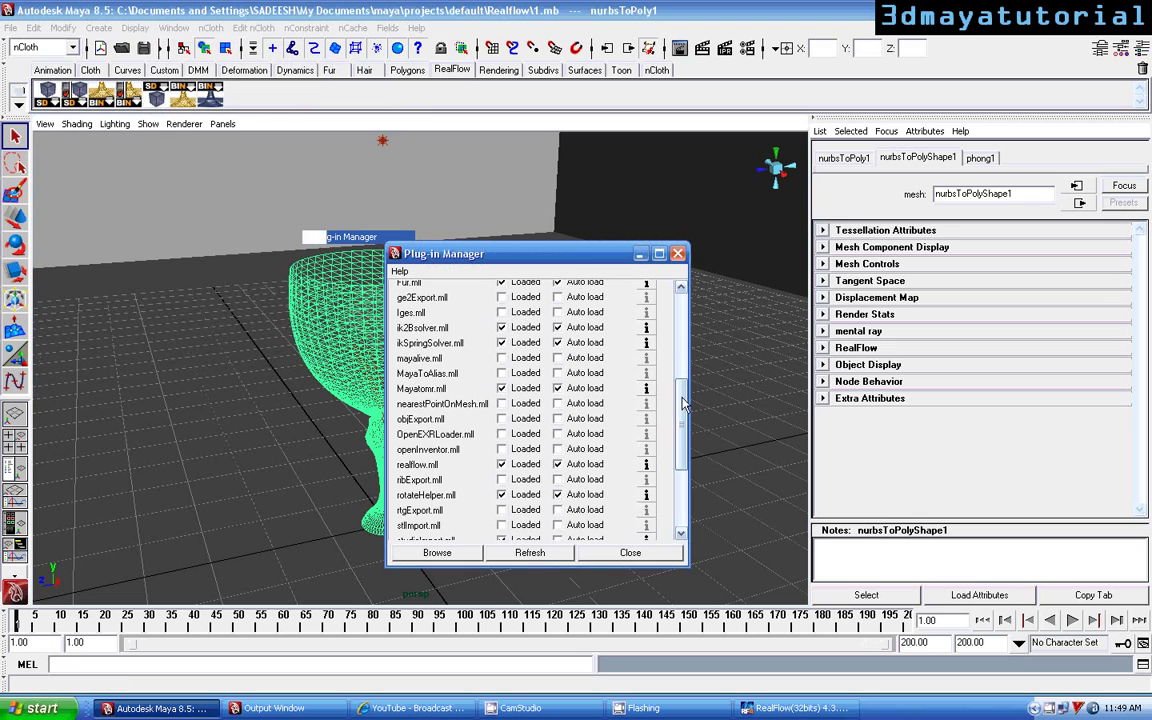
scroll(435, 393, "down", 3)
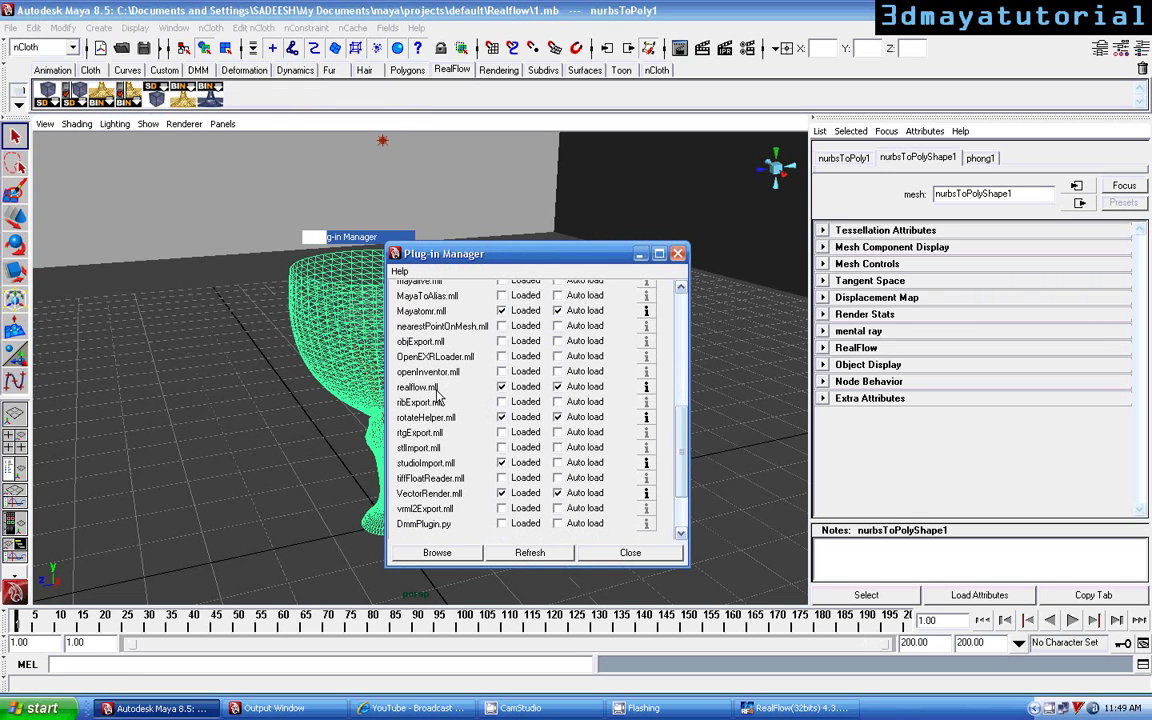
left_click(677, 253)
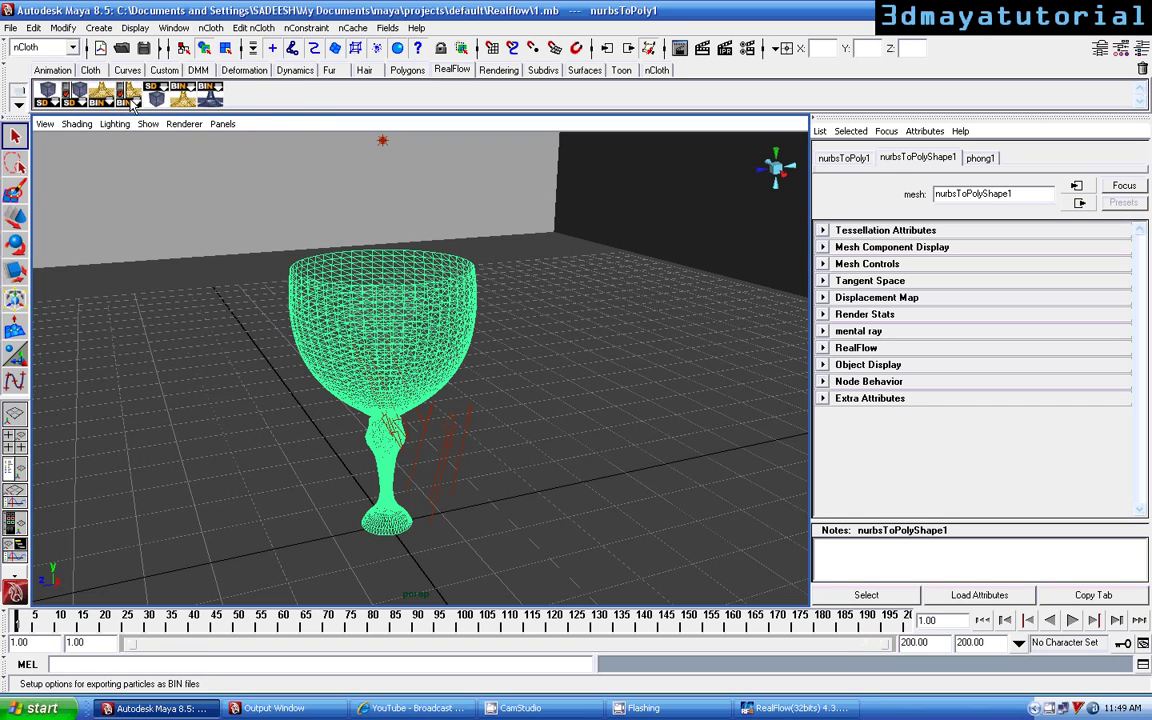
left_click(174, 28)
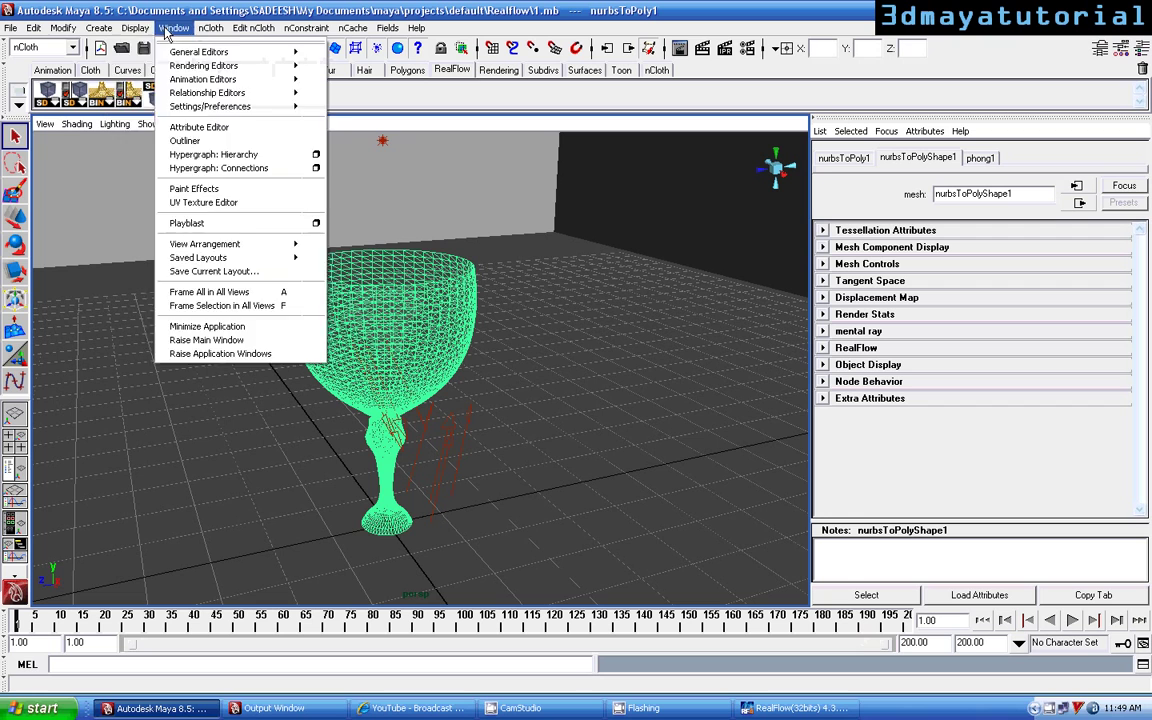
mouse_move(176, 106)
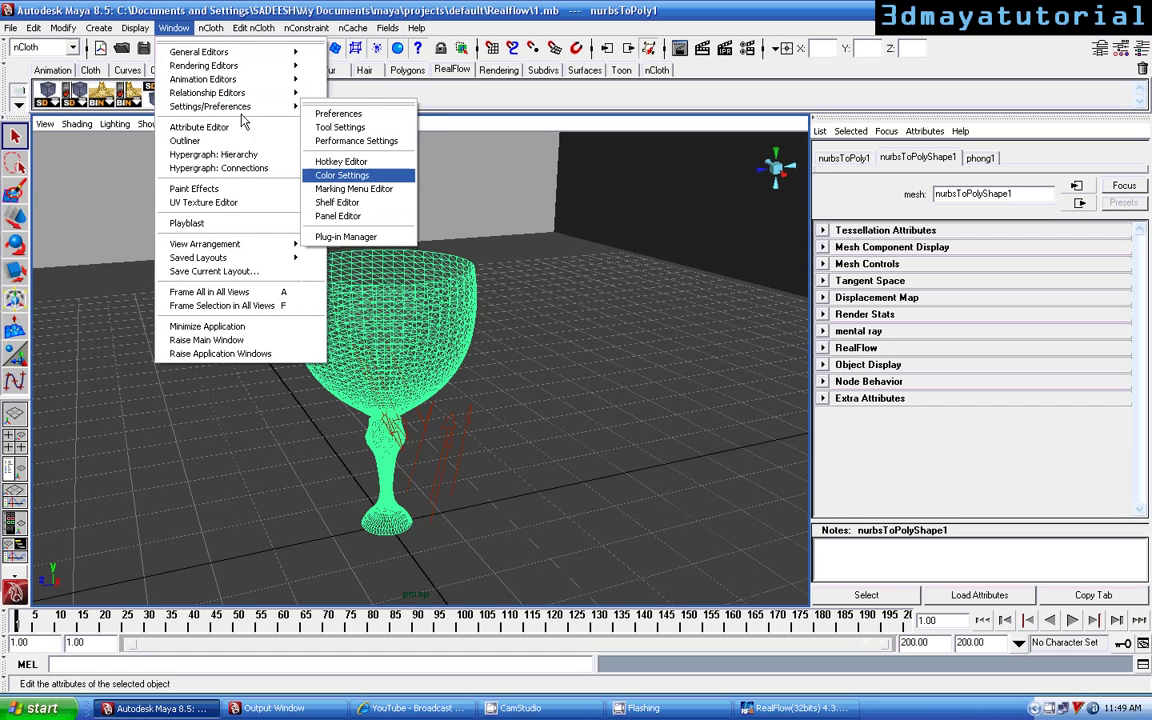
left_click(488, 245)
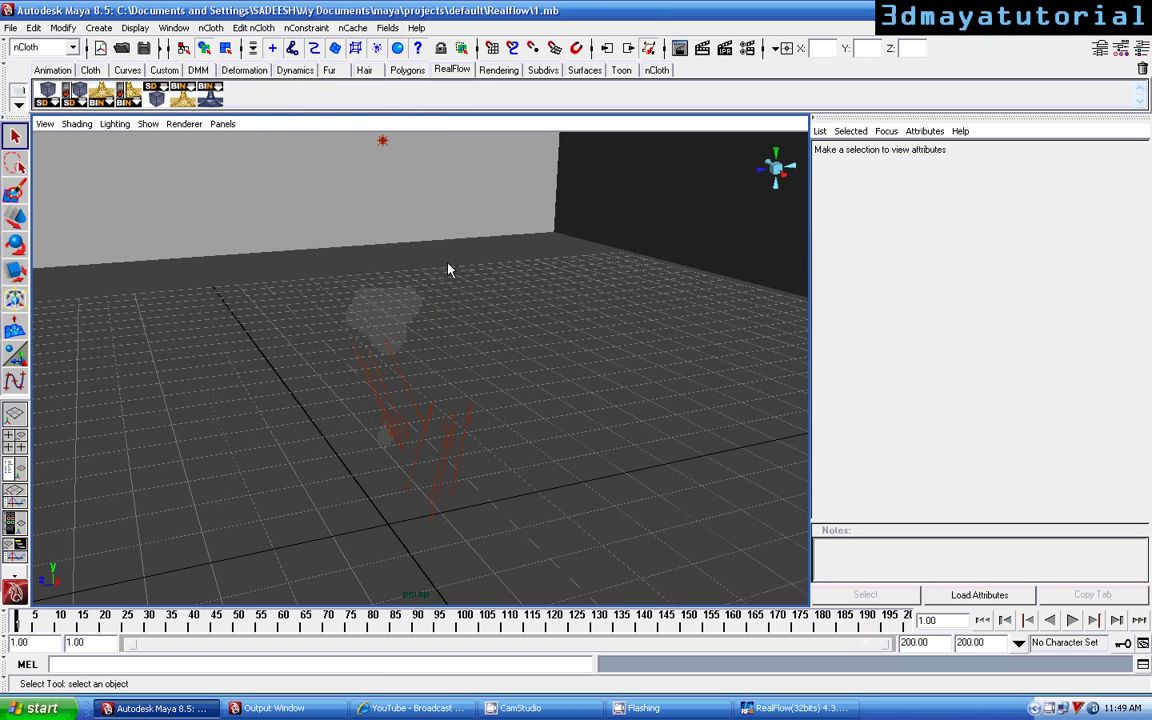
left_click(427, 312)
scroll(427, 311, "down", 4)
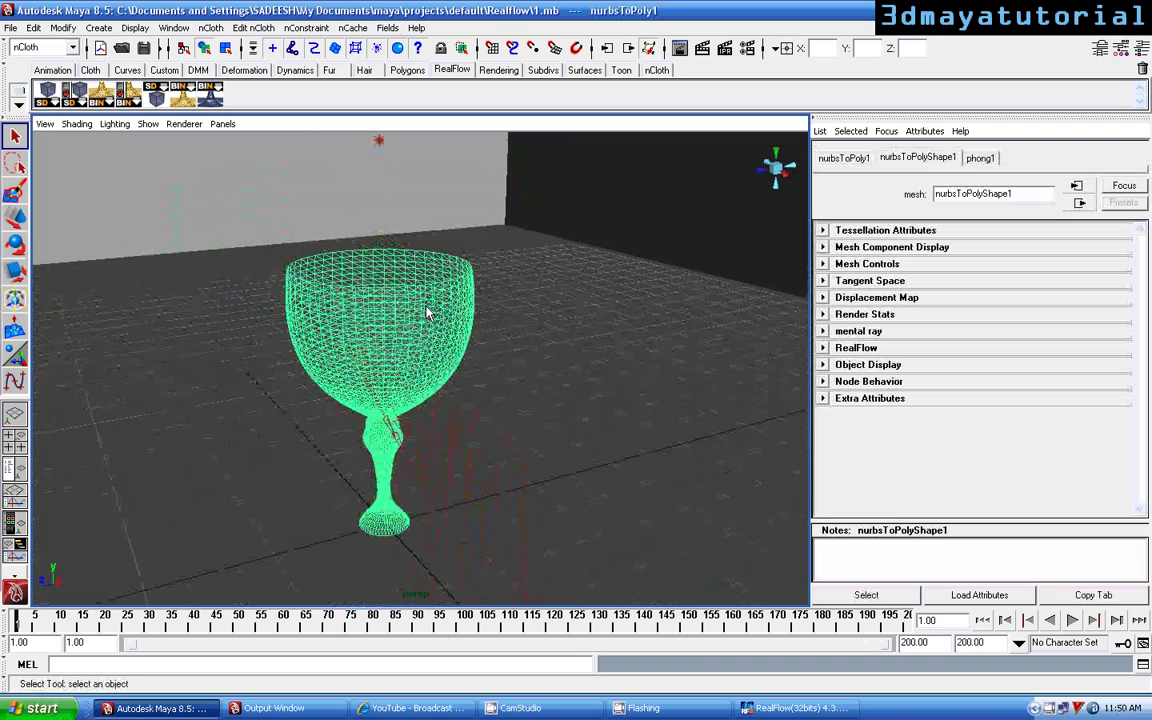
left_click_drag(424, 316, 451, 314, "alt")
scroll(452, 314, "down", 5)
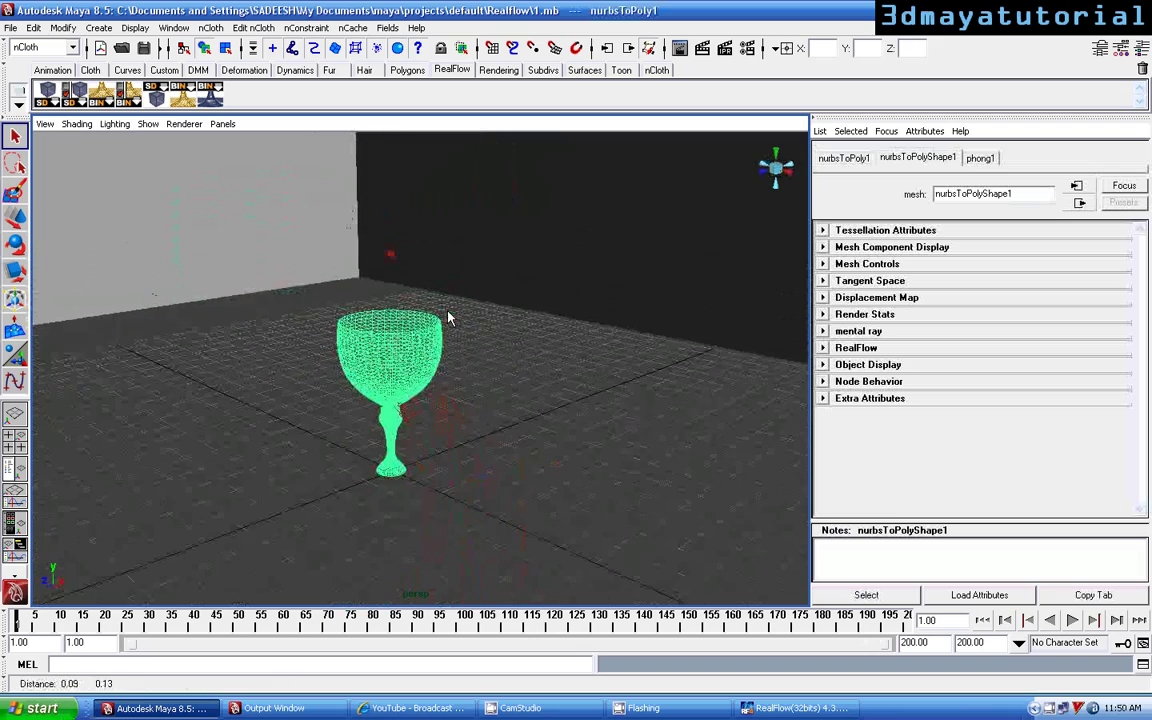
Step: Switch to RealFlow, look at the import options for the wineglass project, and return to Maya
key("alt+Tab")
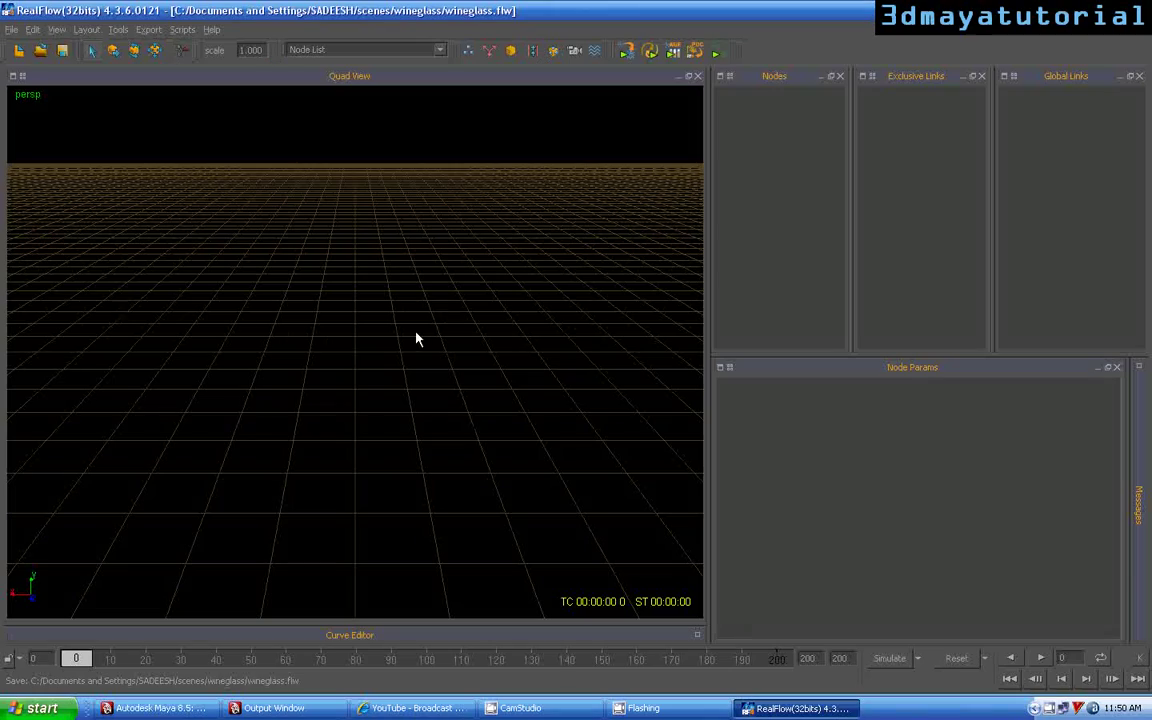
middle_click_drag(416, 332, 411, 342, "alt")
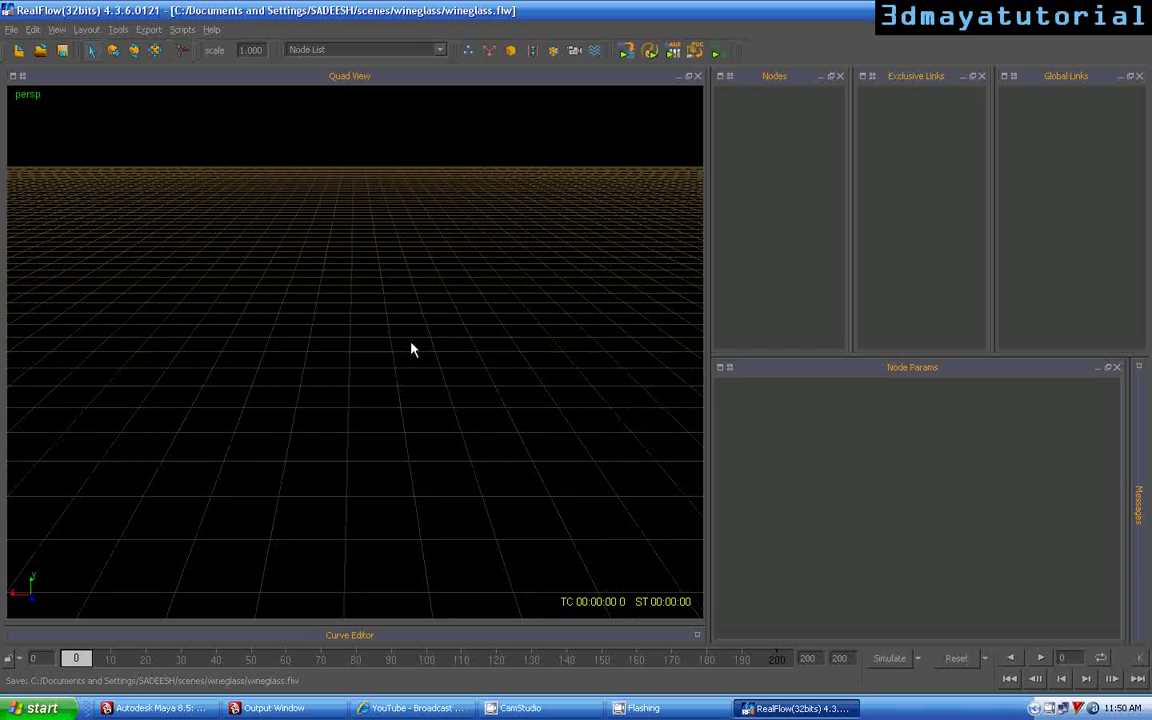
left_click(10, 29)
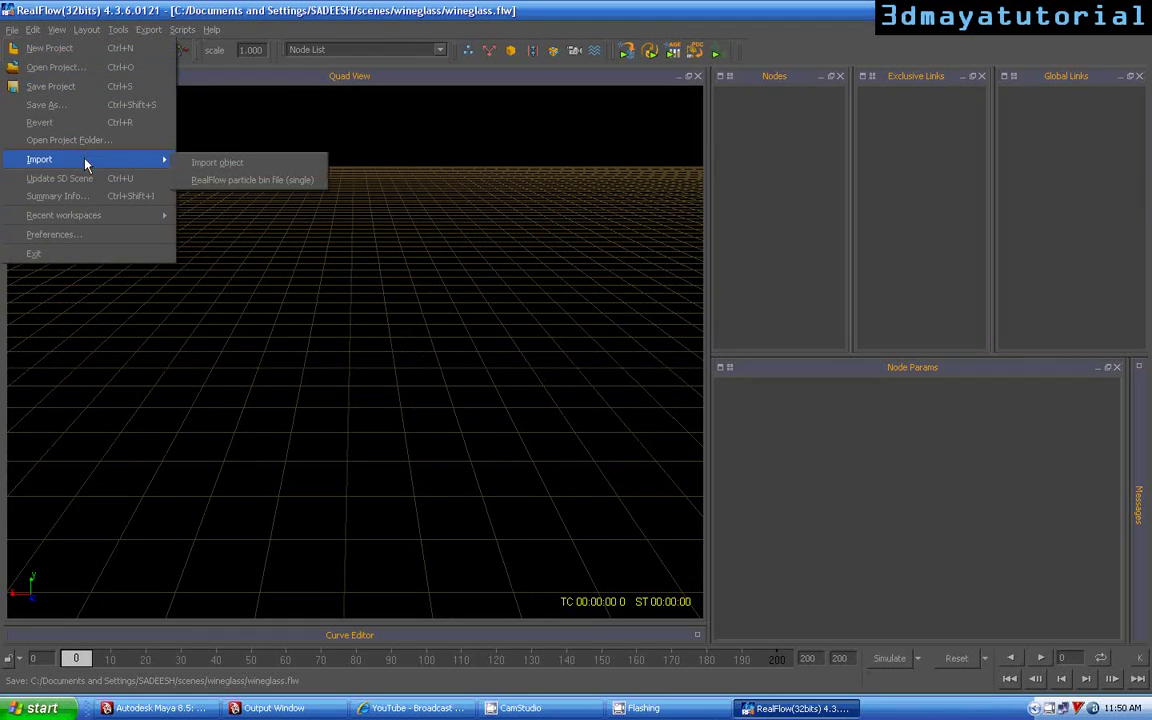
left_click(363, 333)
key("alt+Tab")
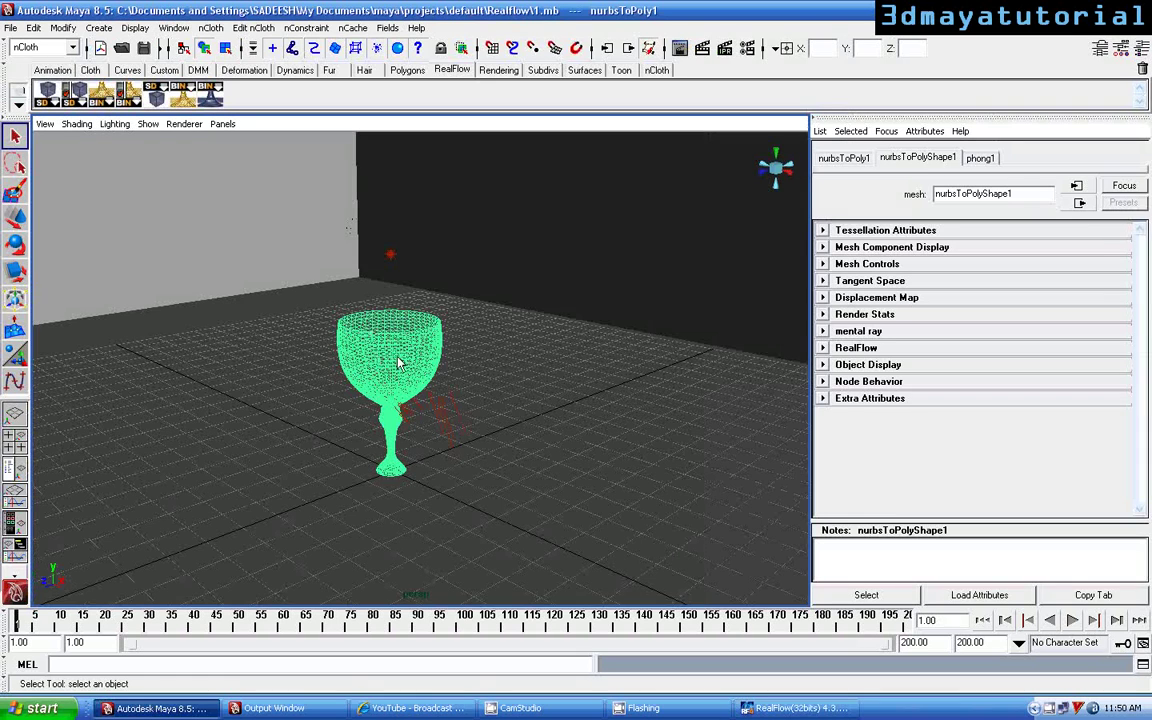
Step: Delete the selected wineglass mesh and undo the deletion
key("Delete")
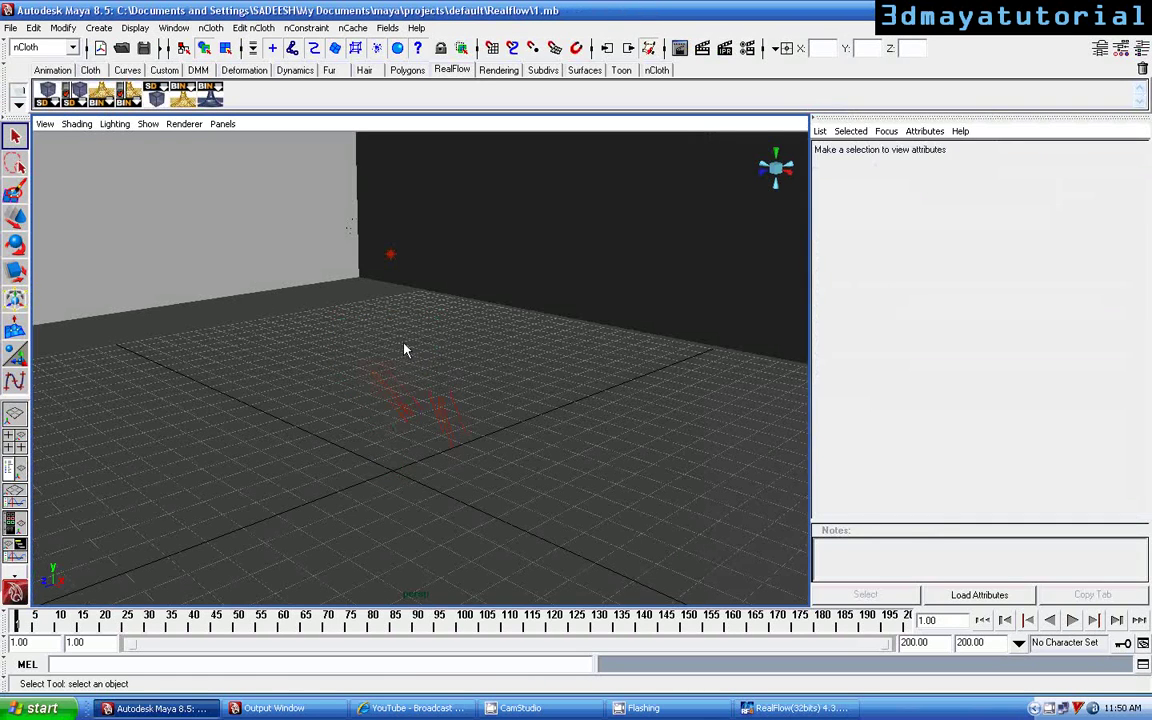
key("ctrl+z")
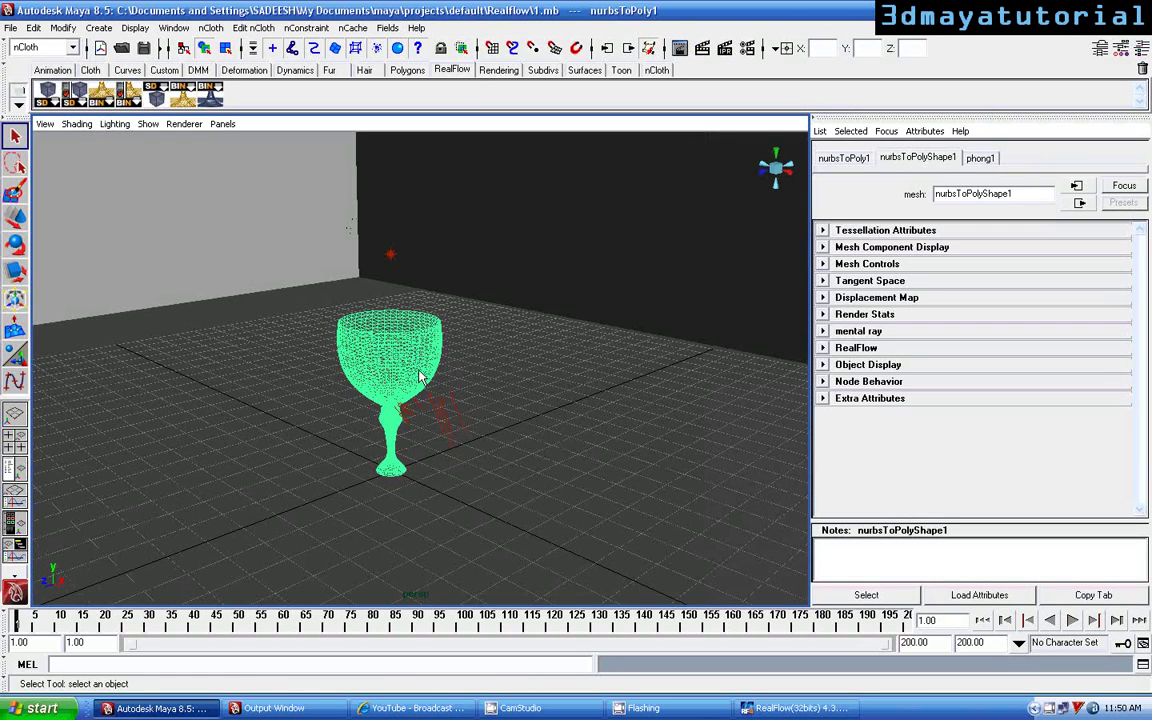
Step: Set the end frame of the playback range to 12
left_click_drag(936, 642, 880, 645)
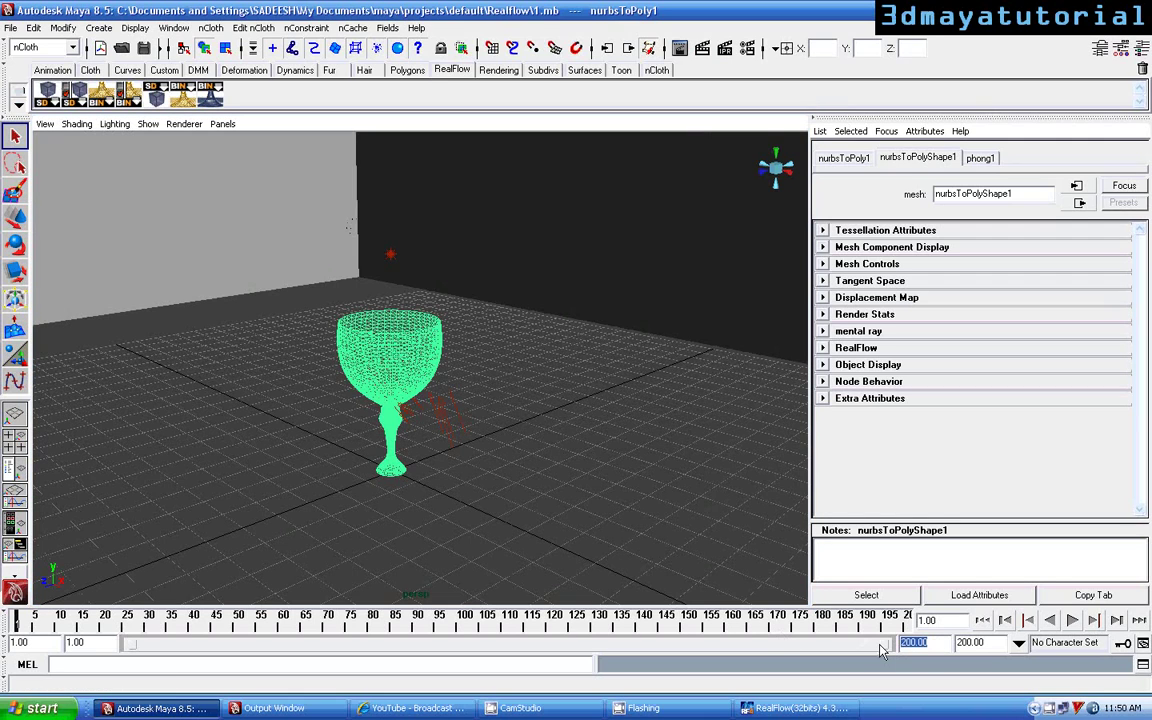
type("12")
key("Return")
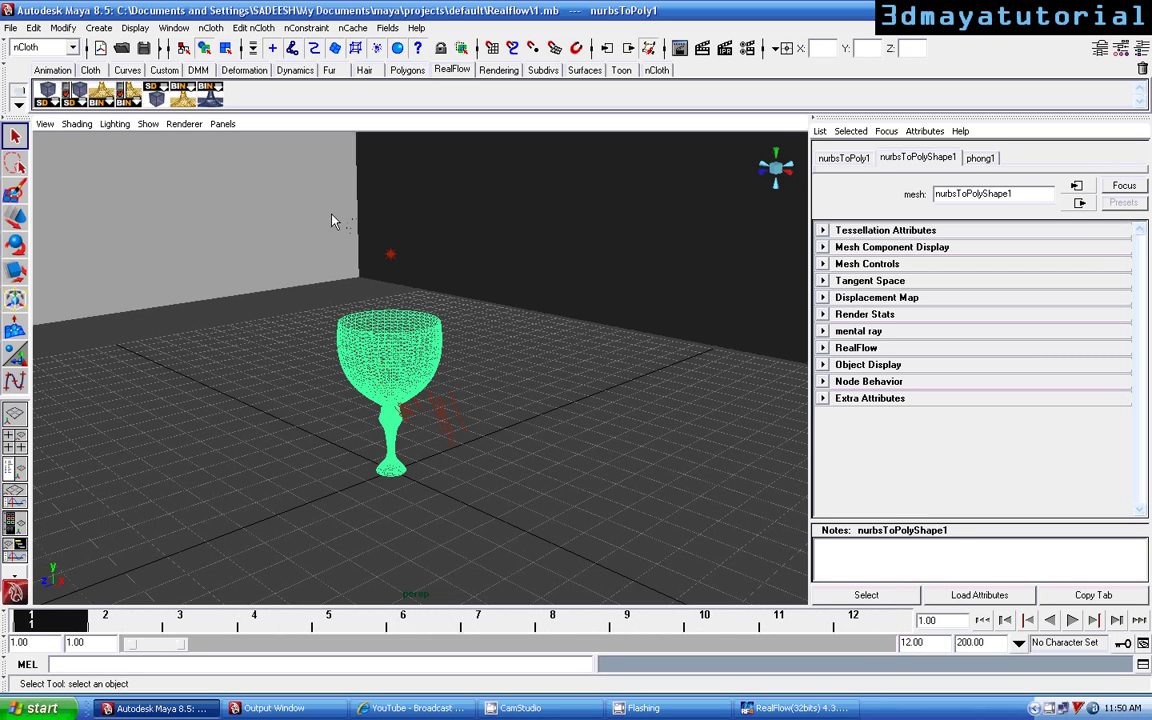
key("ctrl+h")
left_click(352, 232)
left_click(367, 277)
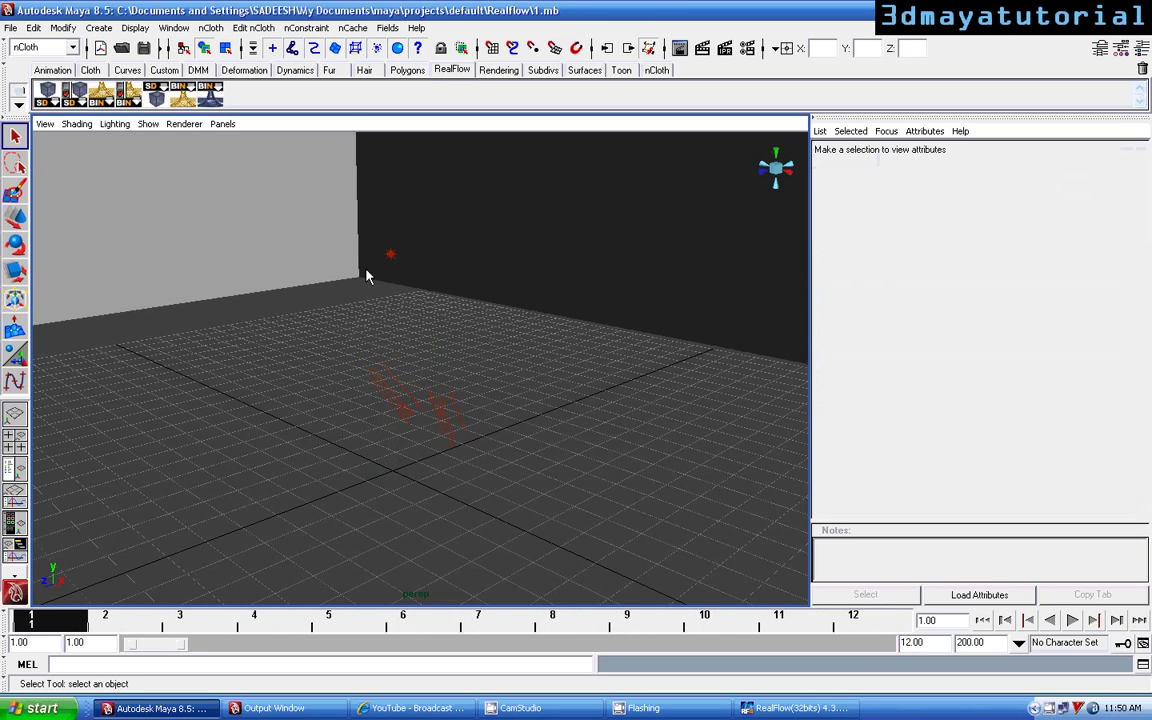
mouse_move(432, 468)
left_mouse_down("alt")
mouse_move(459, 461)
mouse_move(422, 485)
left_mouse_up("alt")
Step: Try to export the selection with the RealFlowSD file type, overwriting Wineglass1.sd in the Realflow folder
left_click(10, 27)
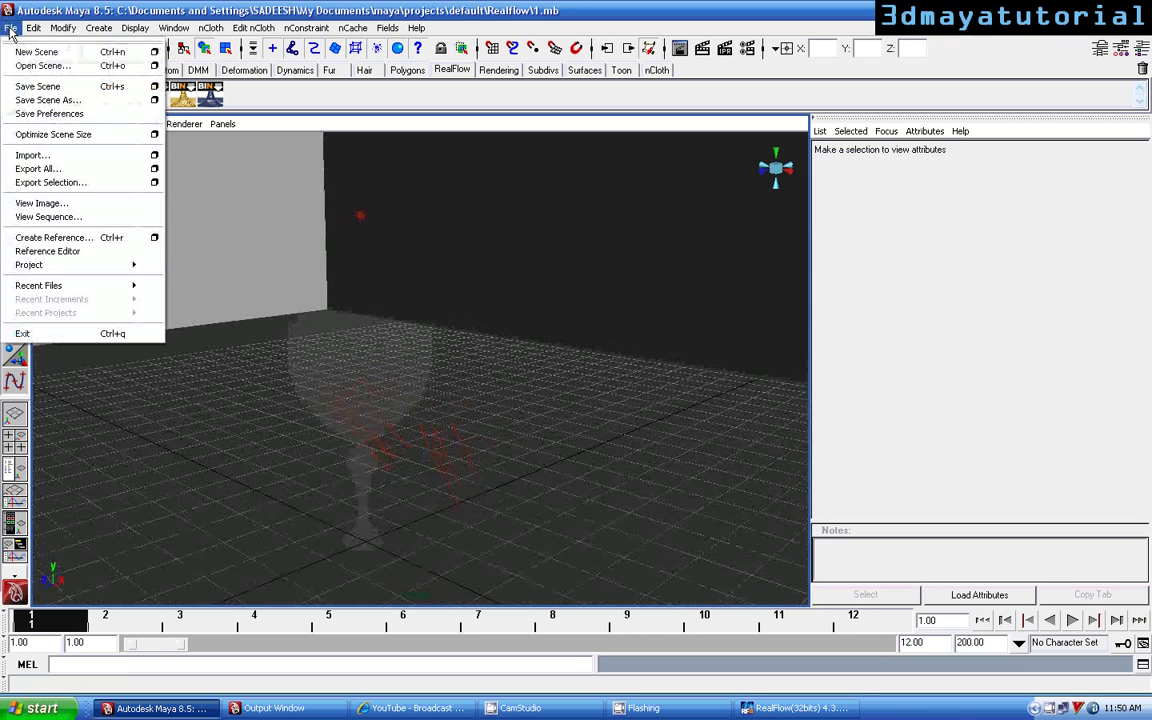
left_click(154, 182)
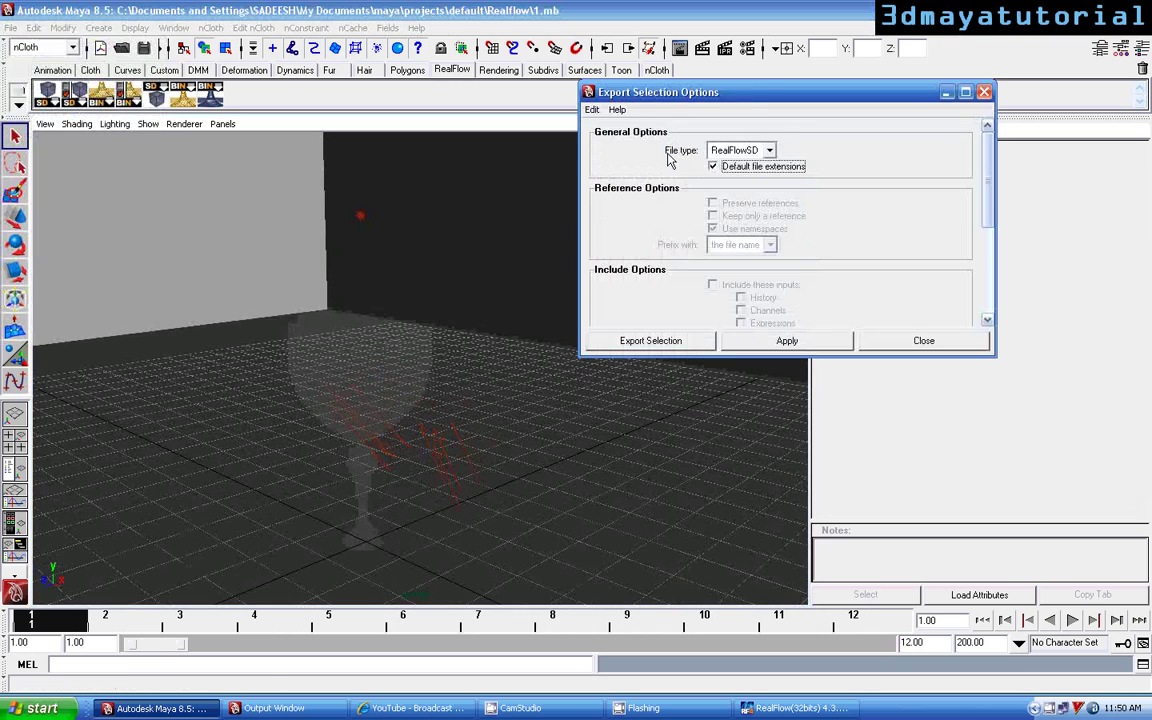
left_click(740, 150)
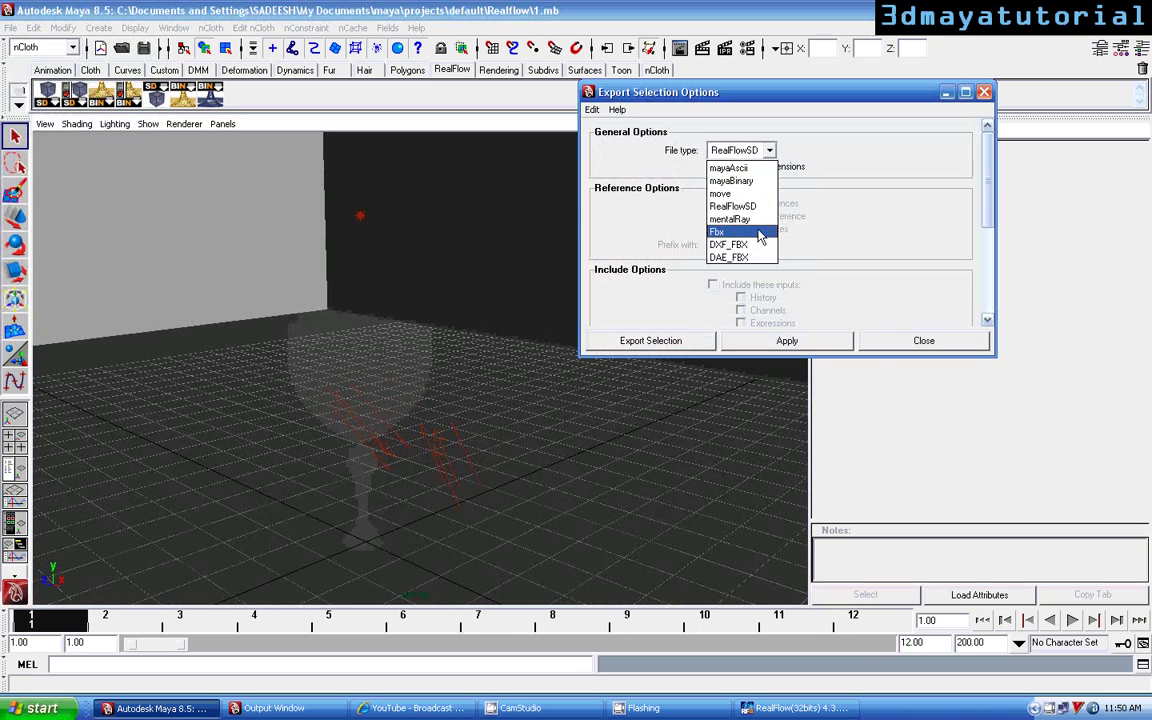
left_click(760, 207)
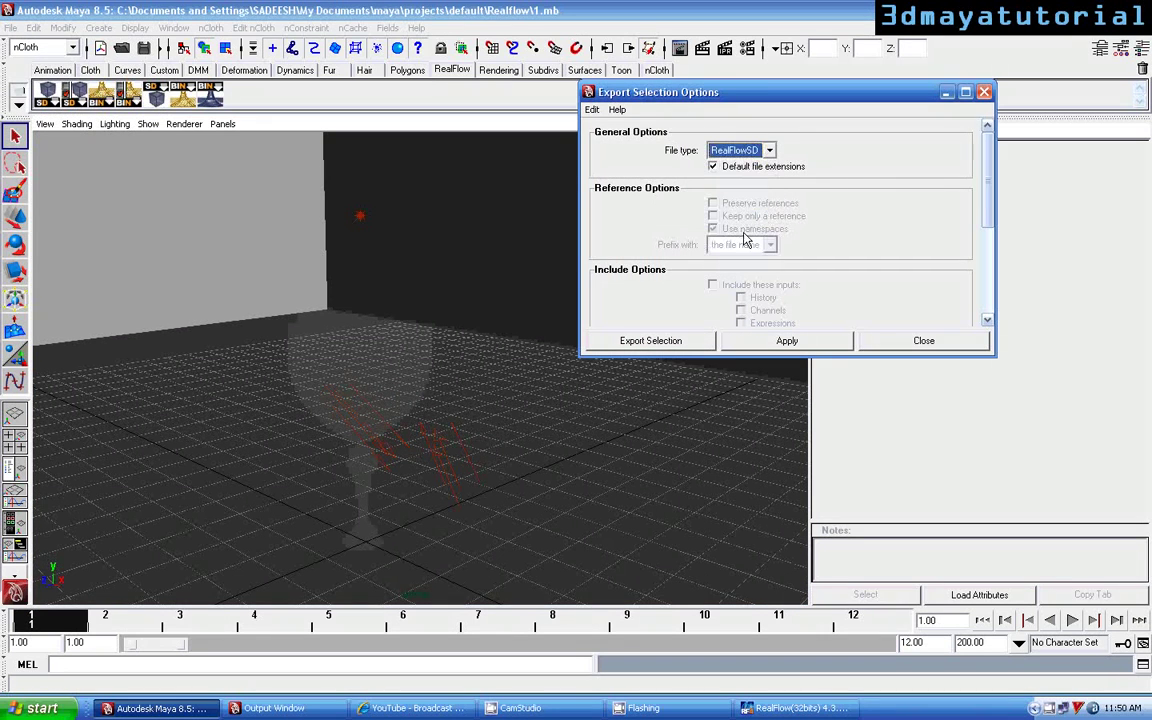
left_click(683, 345)
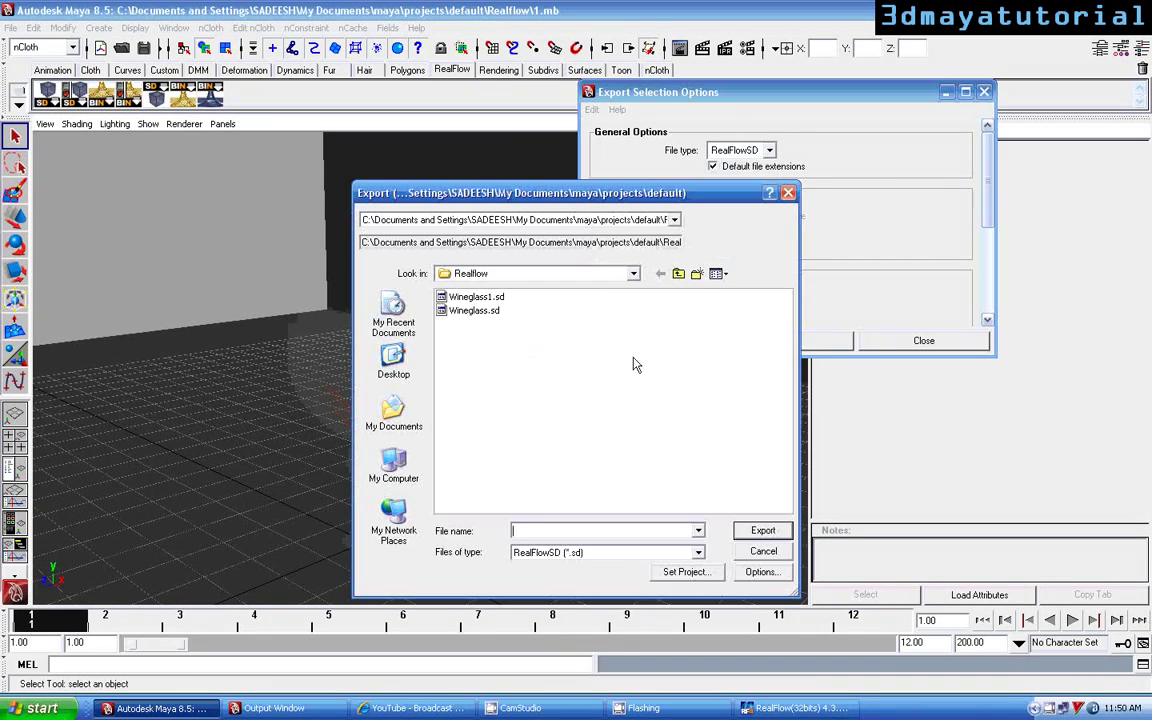
left_click(478, 298)
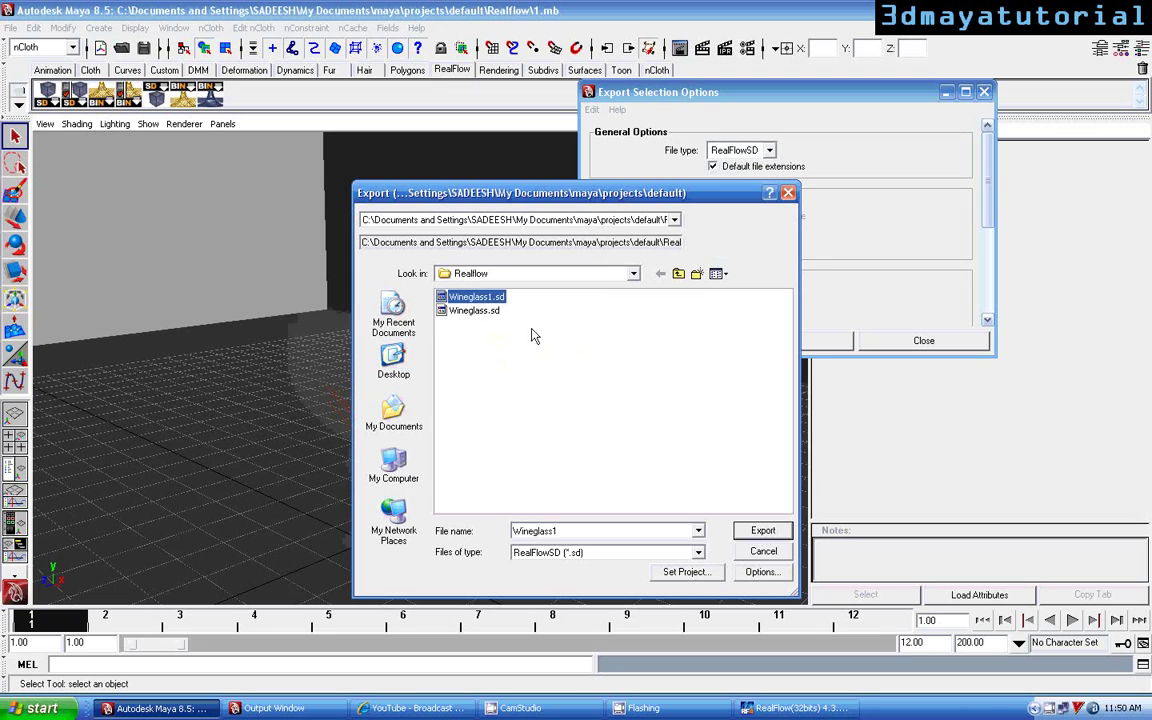
left_click(766, 530)
left_click(537, 416)
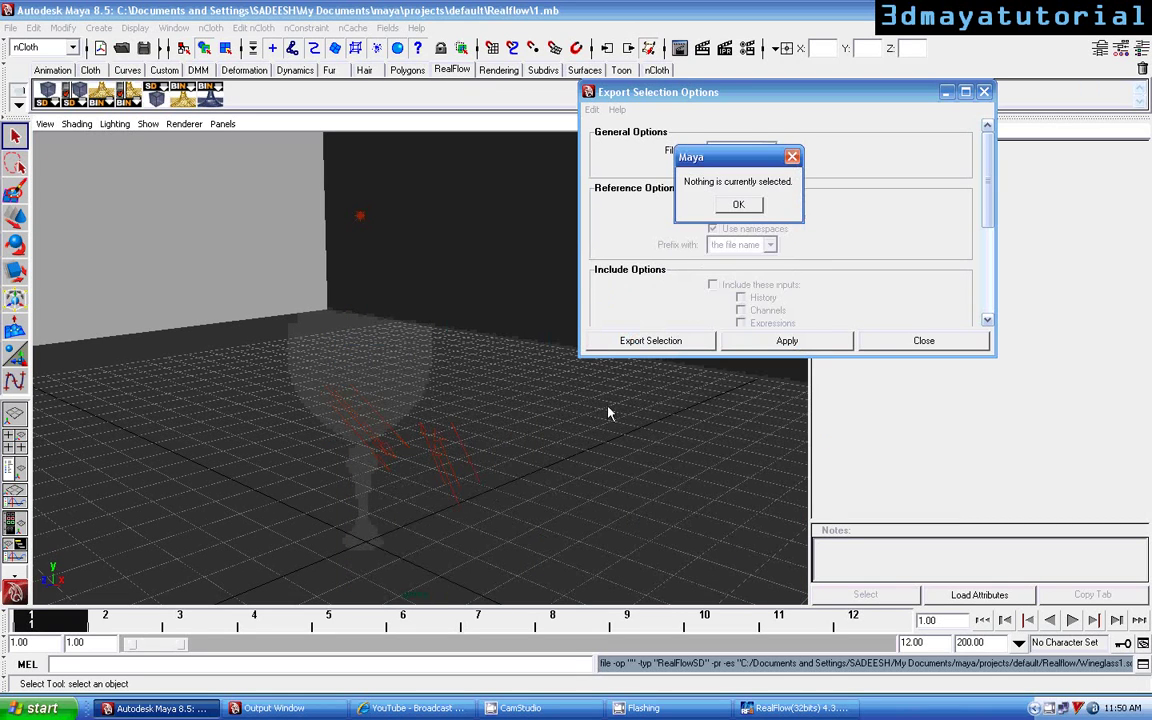
left_click(745, 206)
Step: Select the wineglass mesh and export it as a RealFlowSD file, replacing the existing Wineglass1.sd in the Realflow folder
left_click(328, 336)
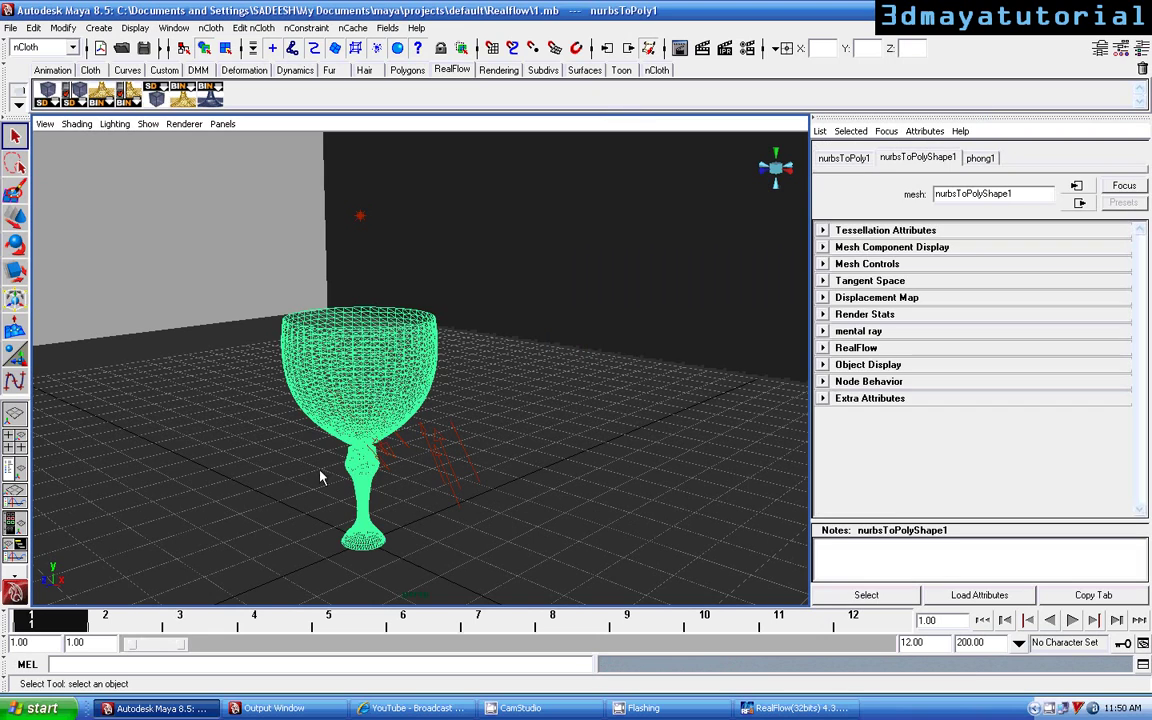
left_click(10, 27)
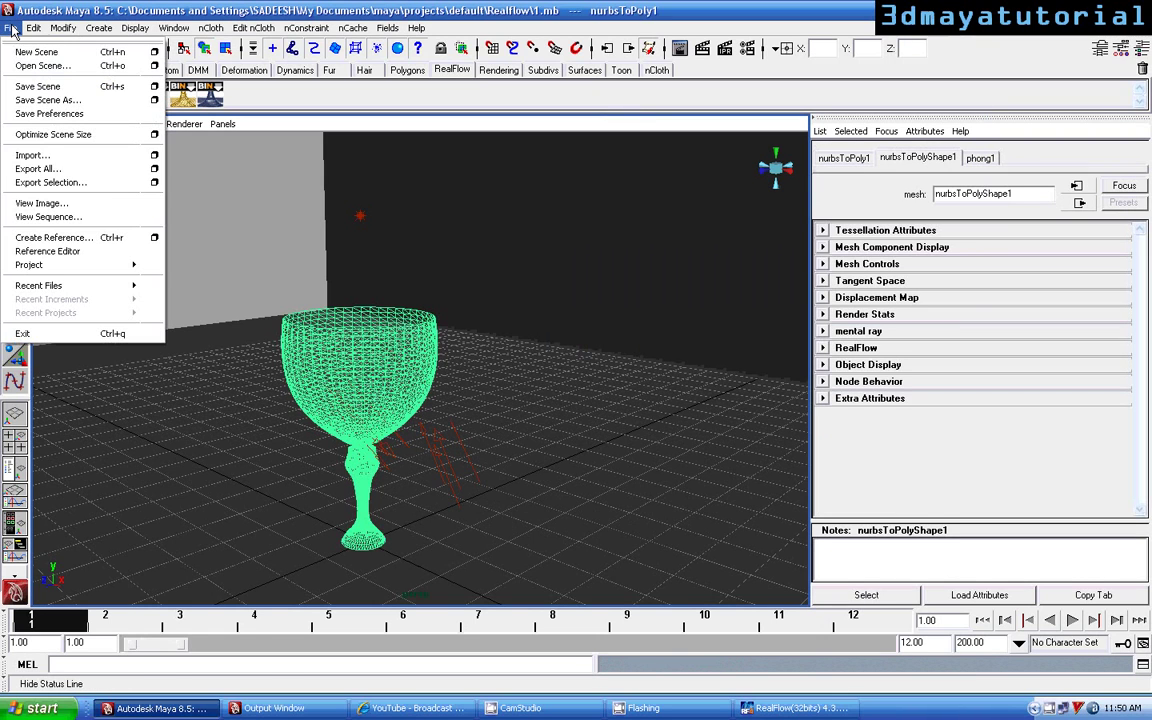
left_click(153, 182)
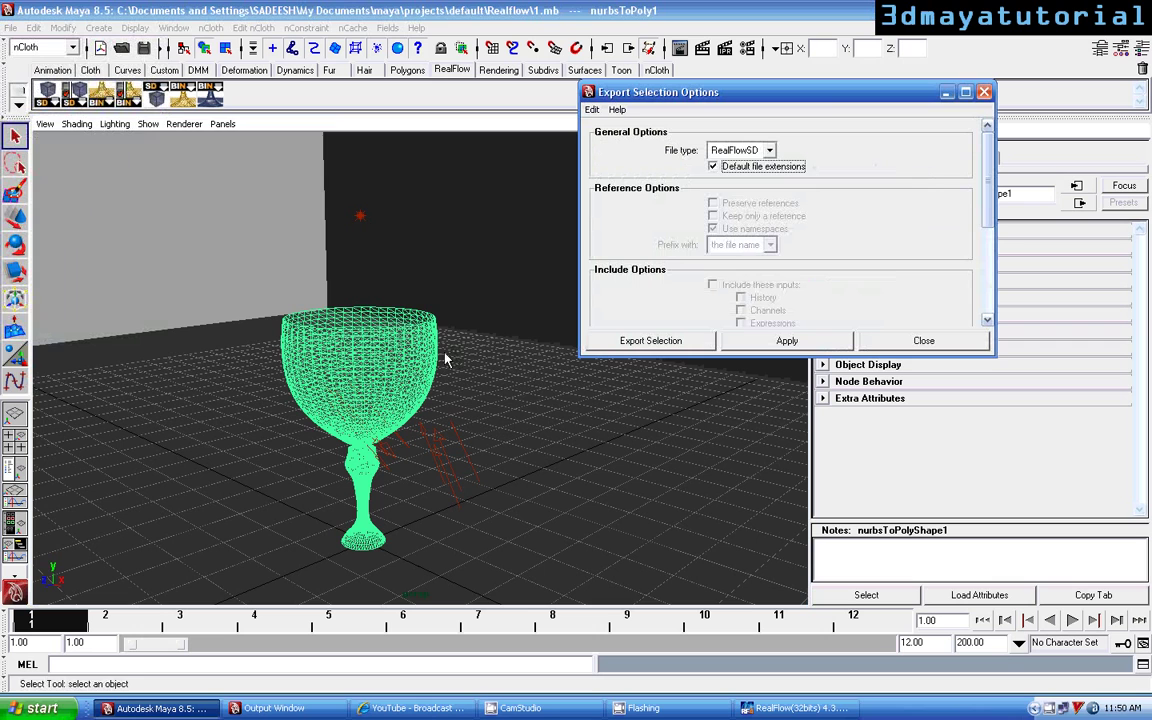
left_click(704, 342)
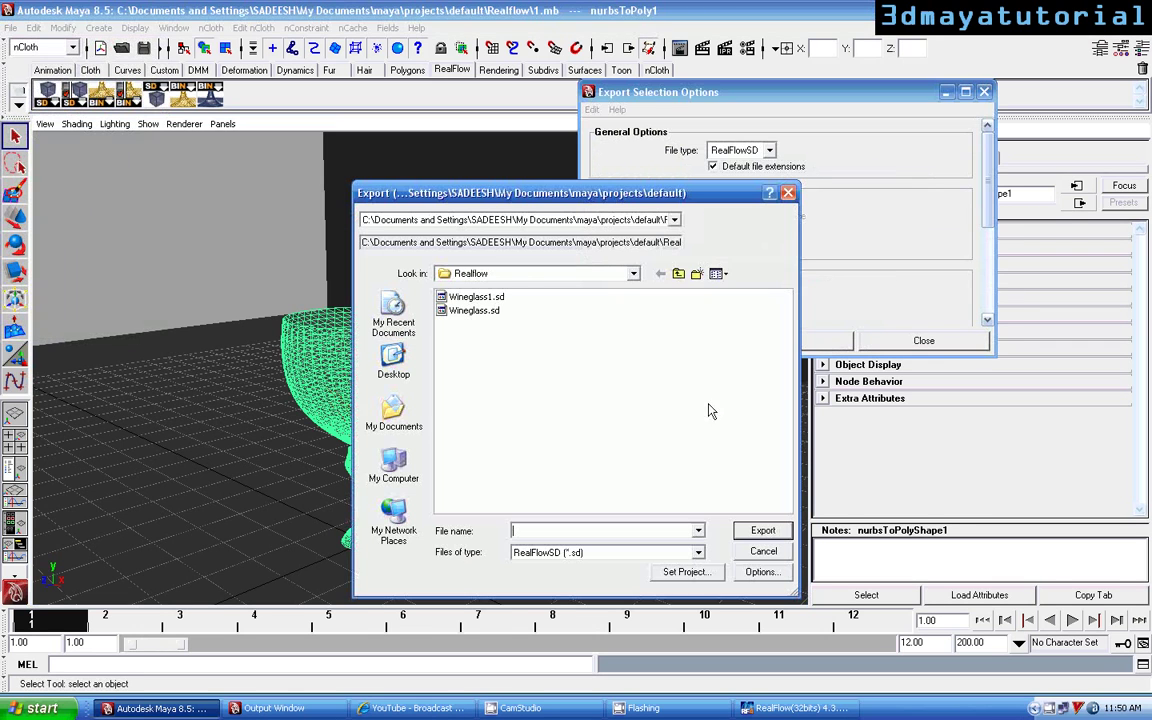
left_click(475, 297)
left_click(763, 531)
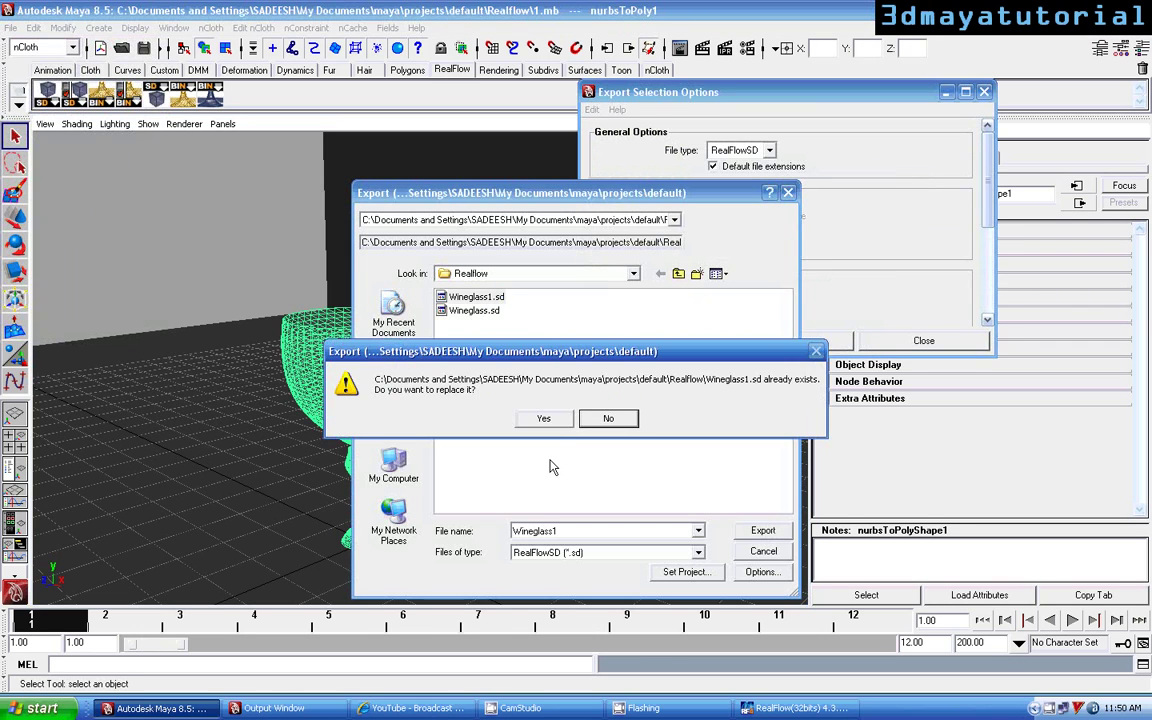
left_click(548, 417)
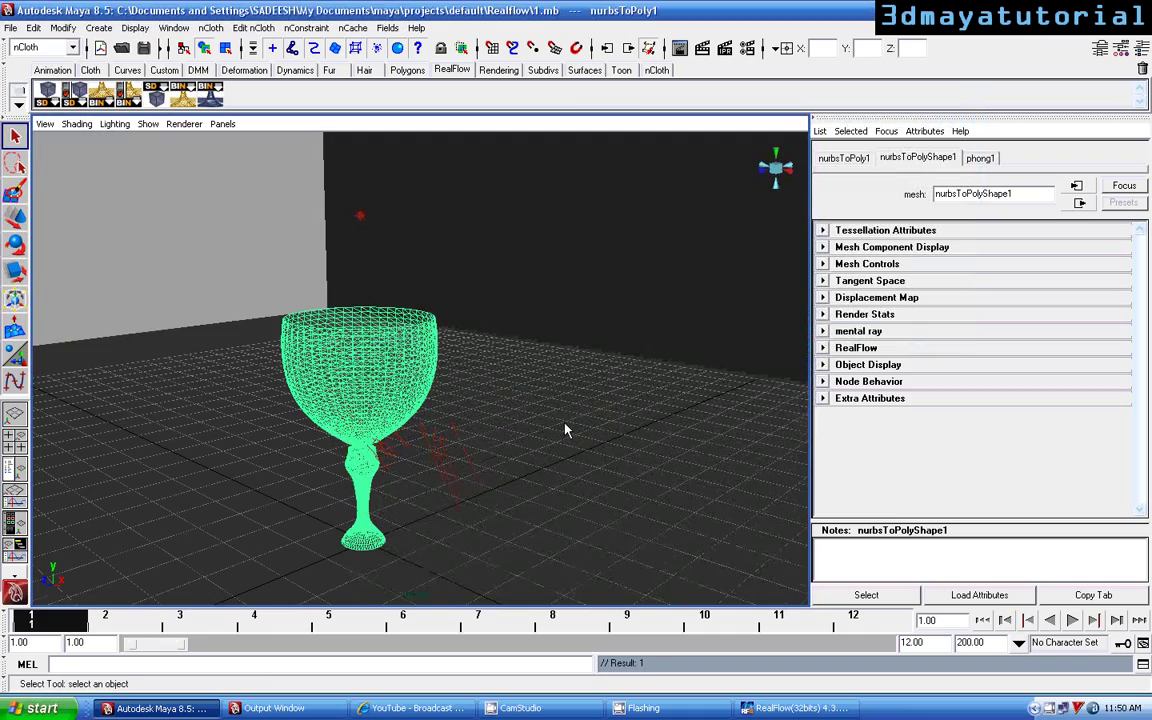
Step: Switch to RealFlow and start importing an object into the wineglass project
scroll(566, 427, "down", 5)
left_click_drag(566, 427, 584, 402, "alt")
scroll(585, 428, "up", 3)
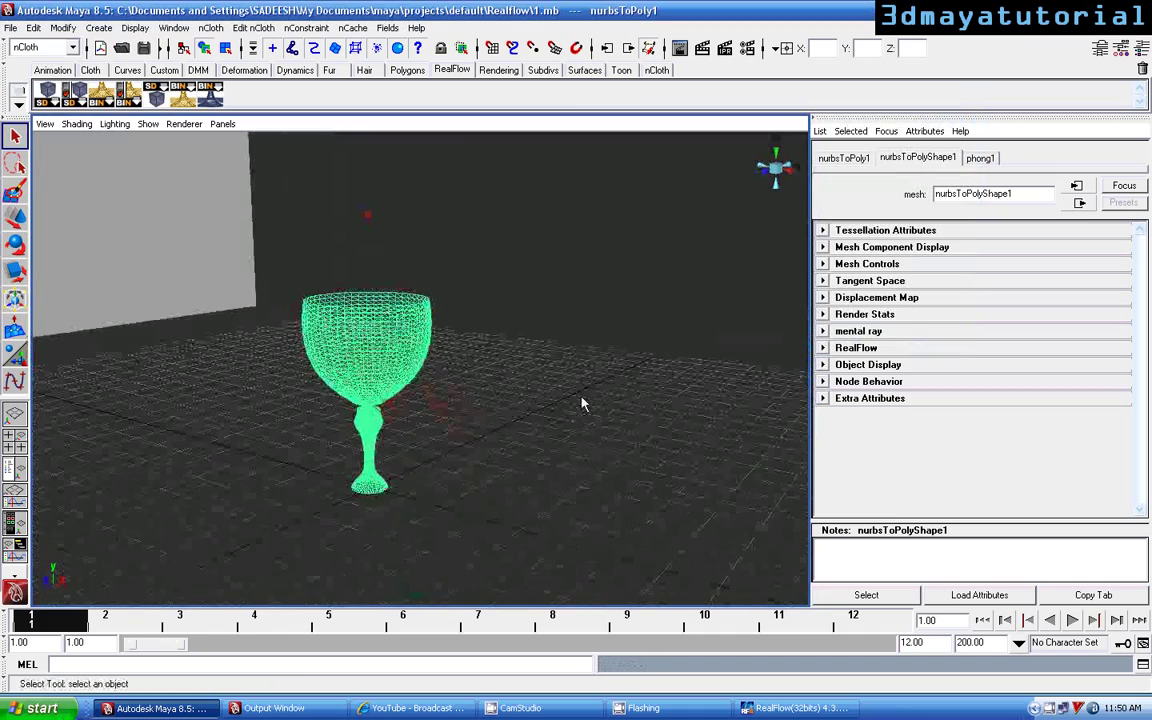
key("alt+Tab")
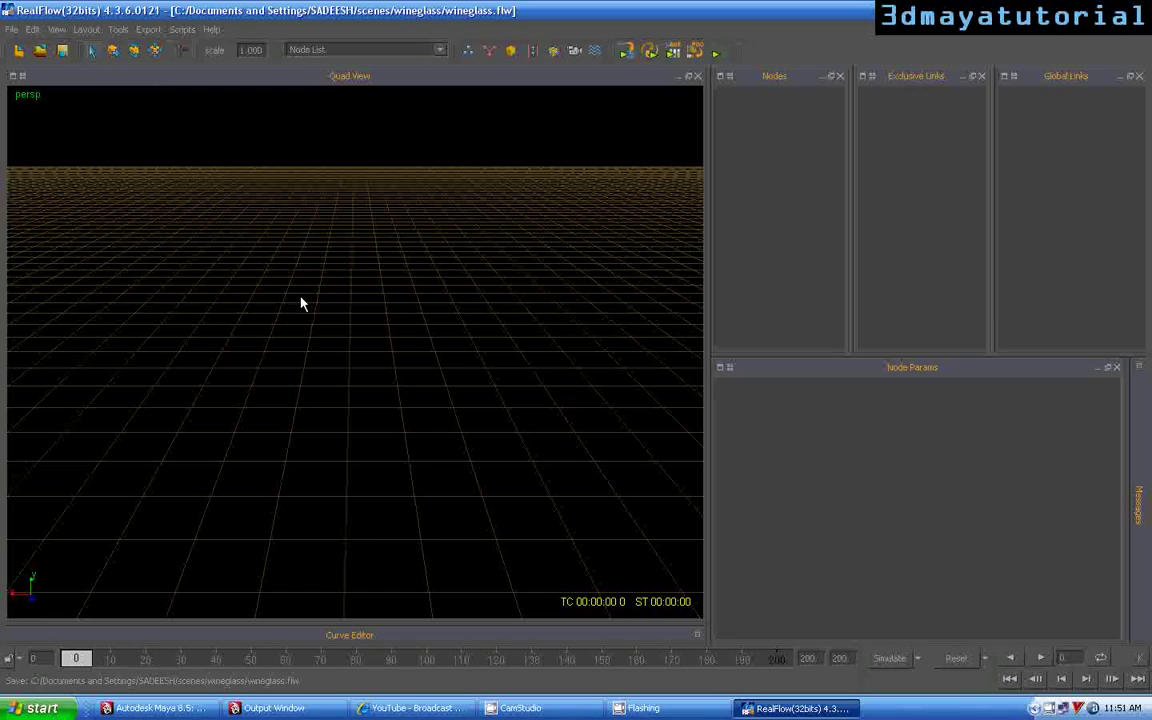
left_click(11, 29)
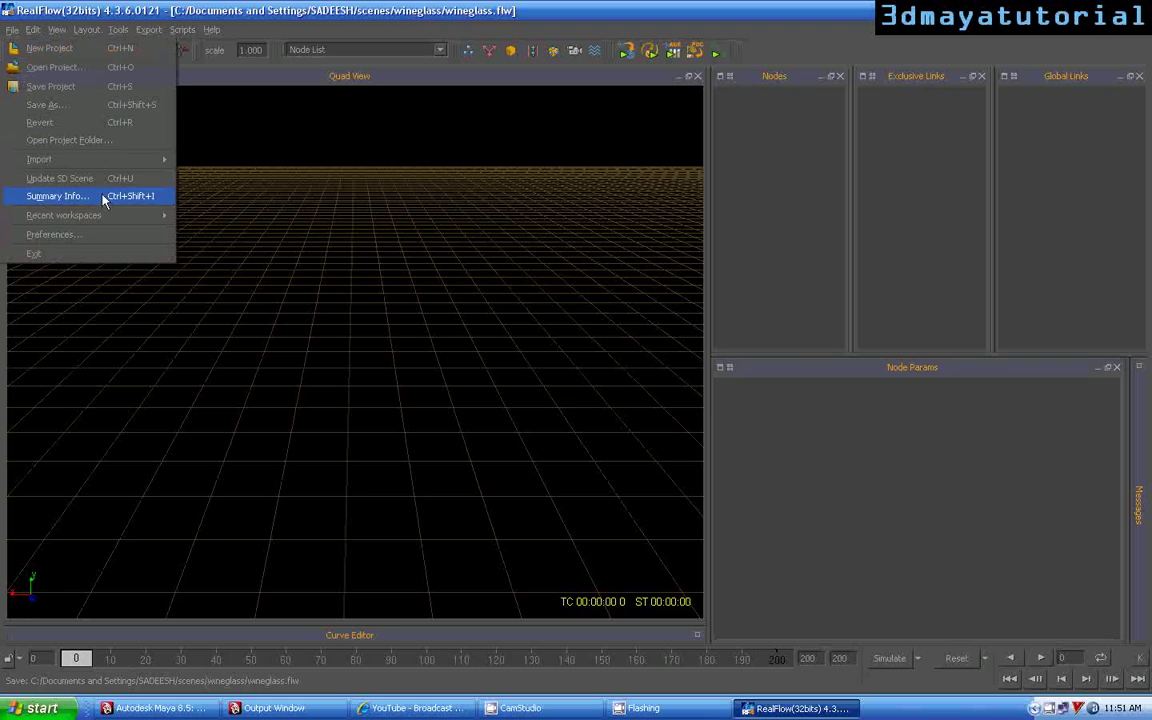
mouse_move(120, 160)
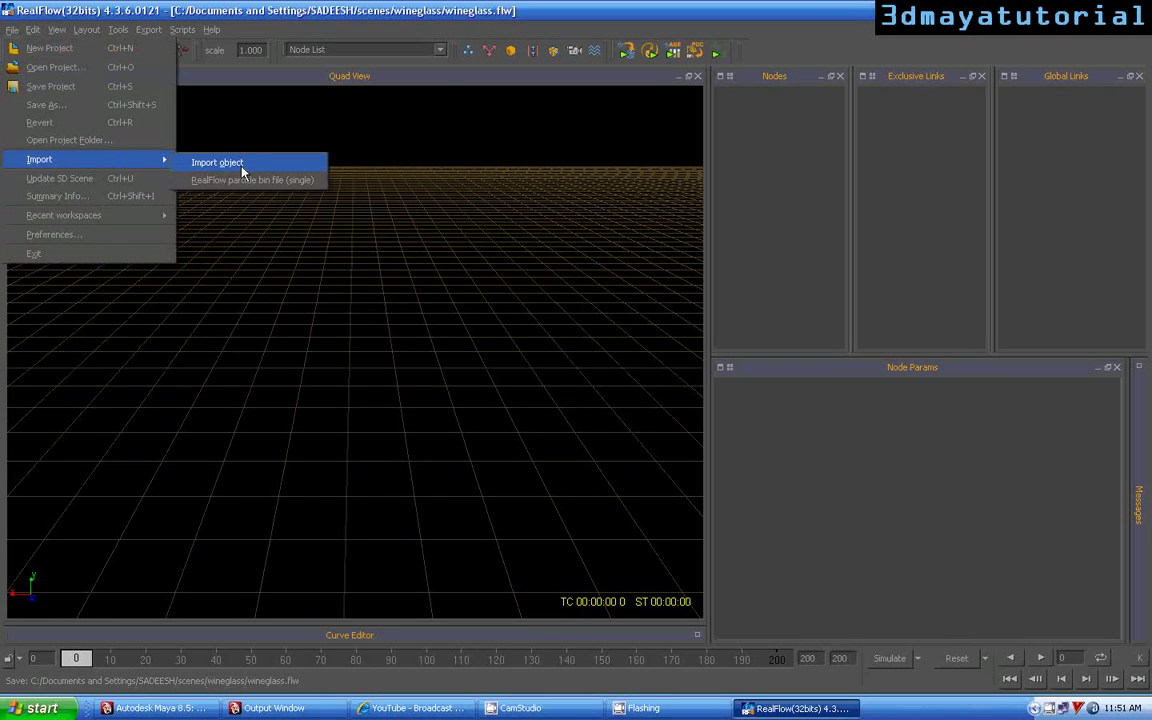
left_click(241, 165)
Step: Import Wineglass1.sd from the maya/projects/default/Realflow folder in My Documents
left_click(158, 60)
scroll(170, 74, "up", 5)
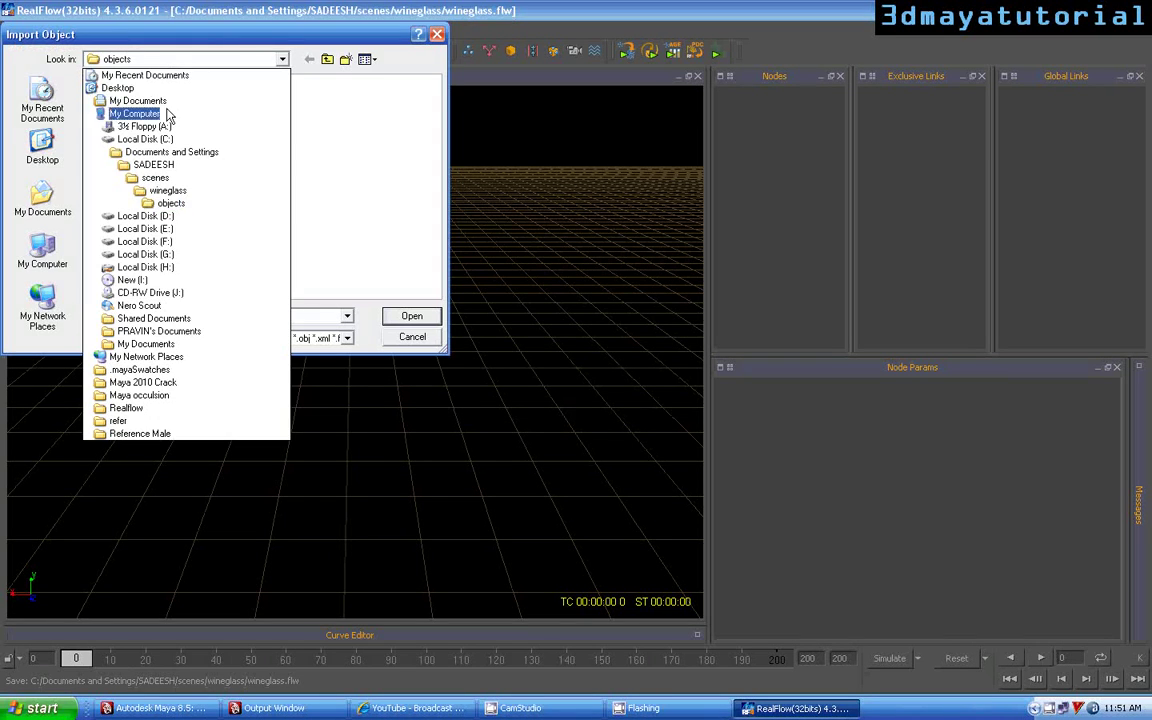
left_click(140, 105)
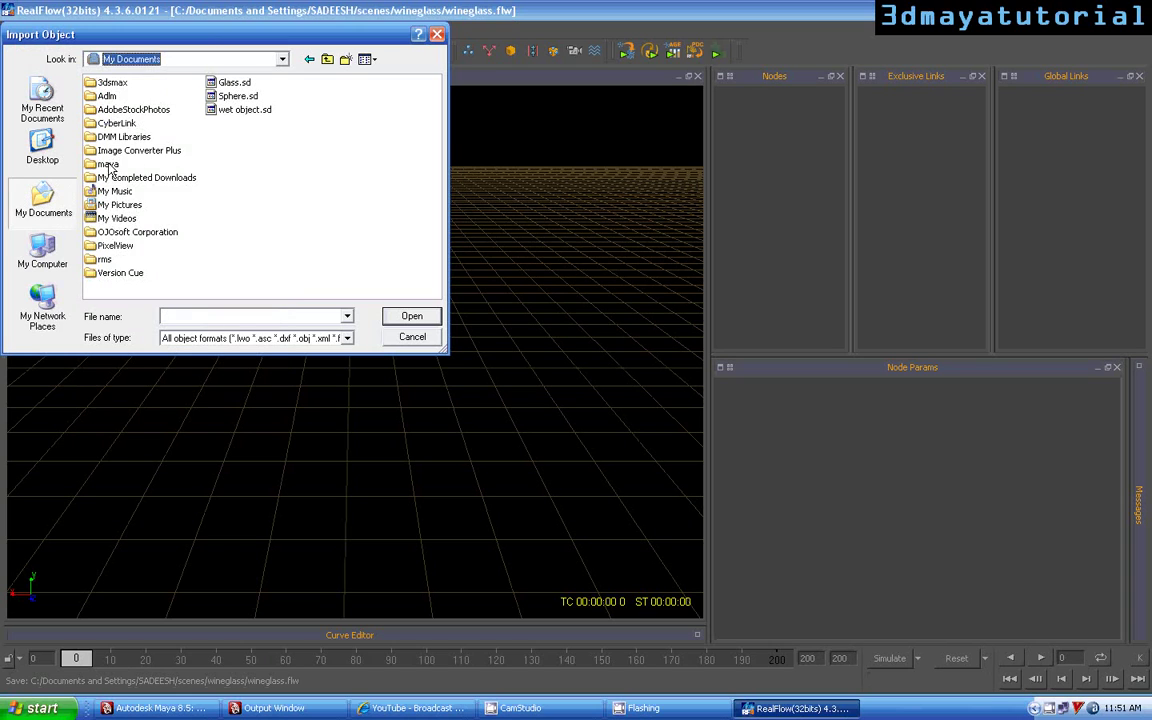
double_click(107, 164)
double_click(113, 111)
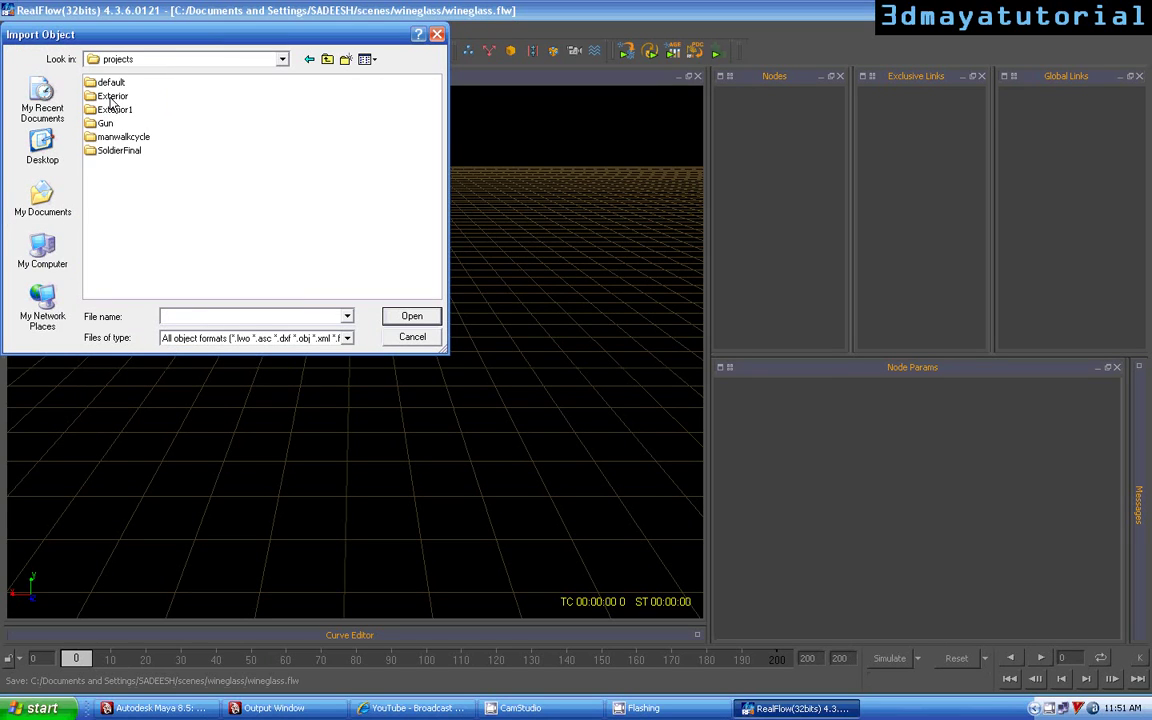
double_click(110, 83)
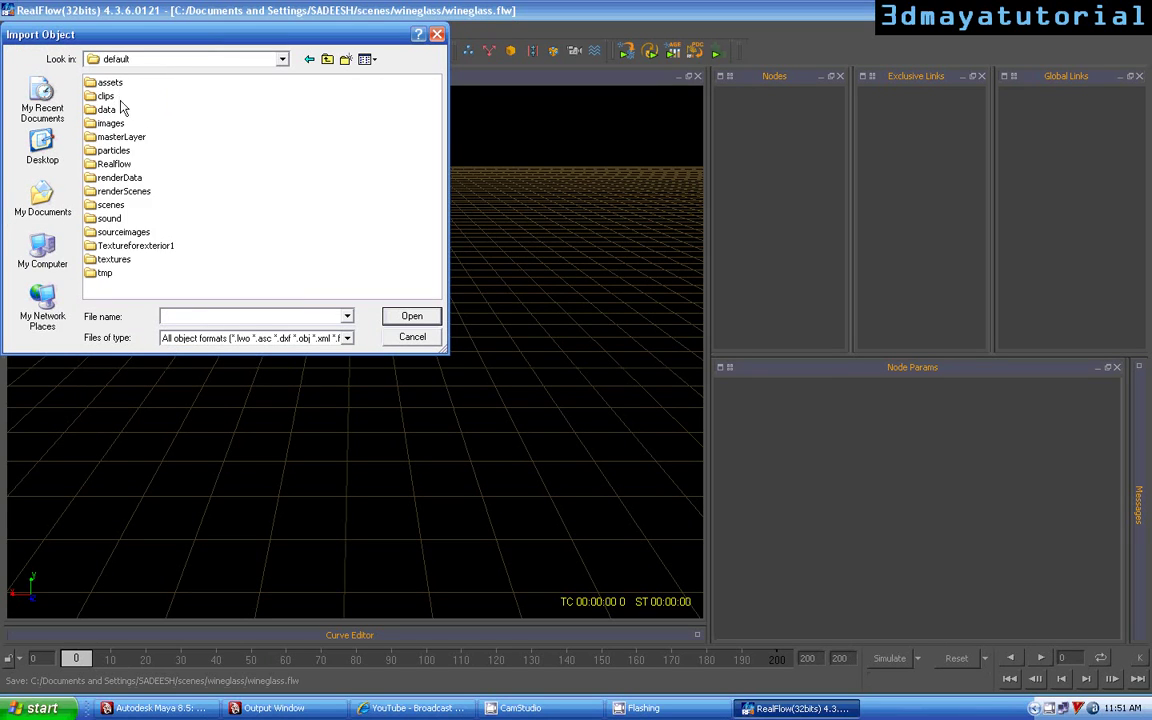
double_click(118, 162)
left_click(114, 96)
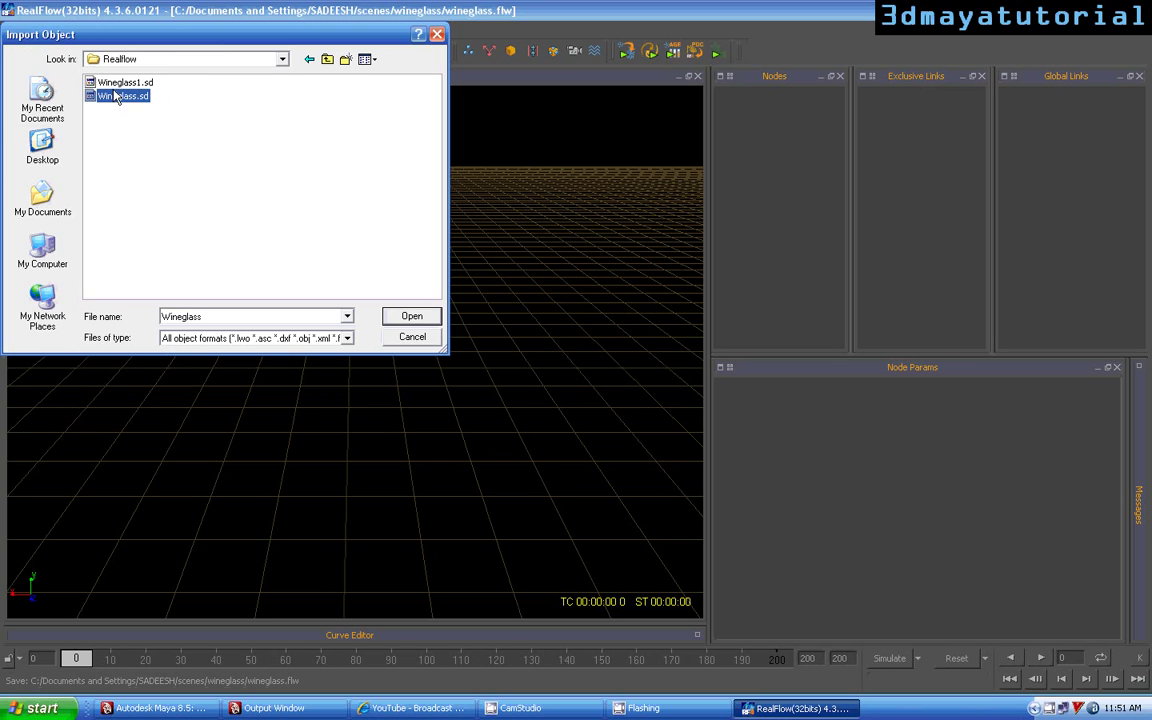
left_click(132, 84)
left_click(410, 316)
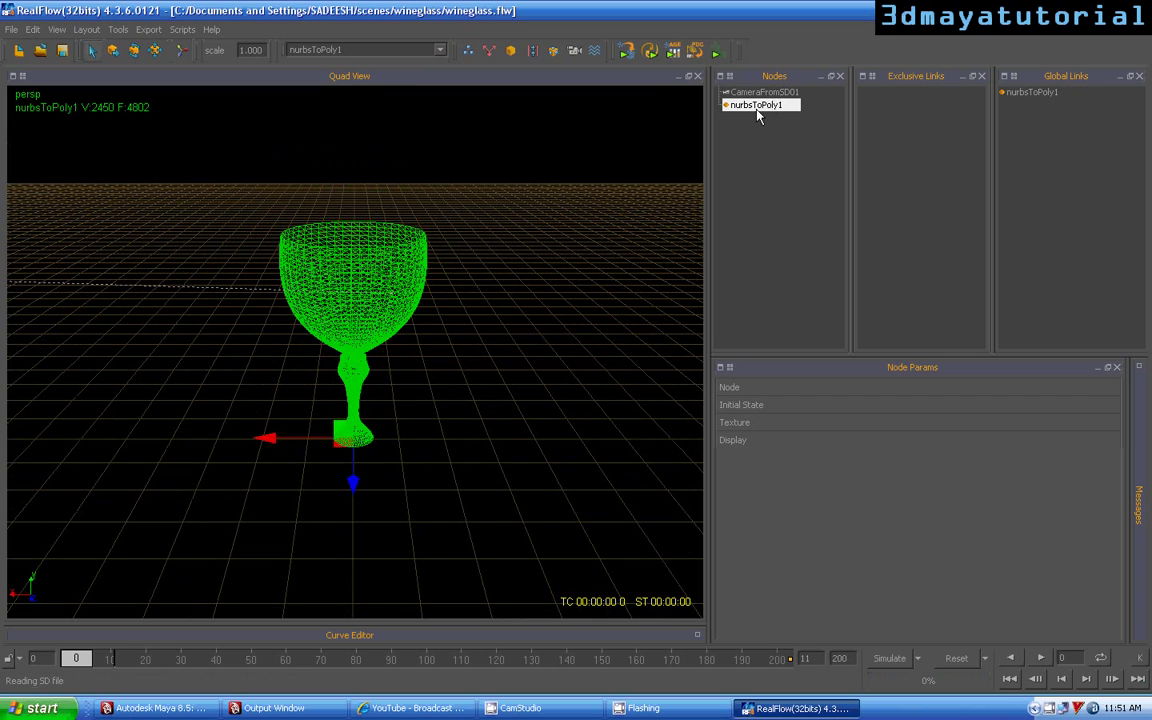
Step: Delete the camera node that was imported with the scene and select the wineglass node
left_click(762, 92)
scroll(404, 399, "down", 3)
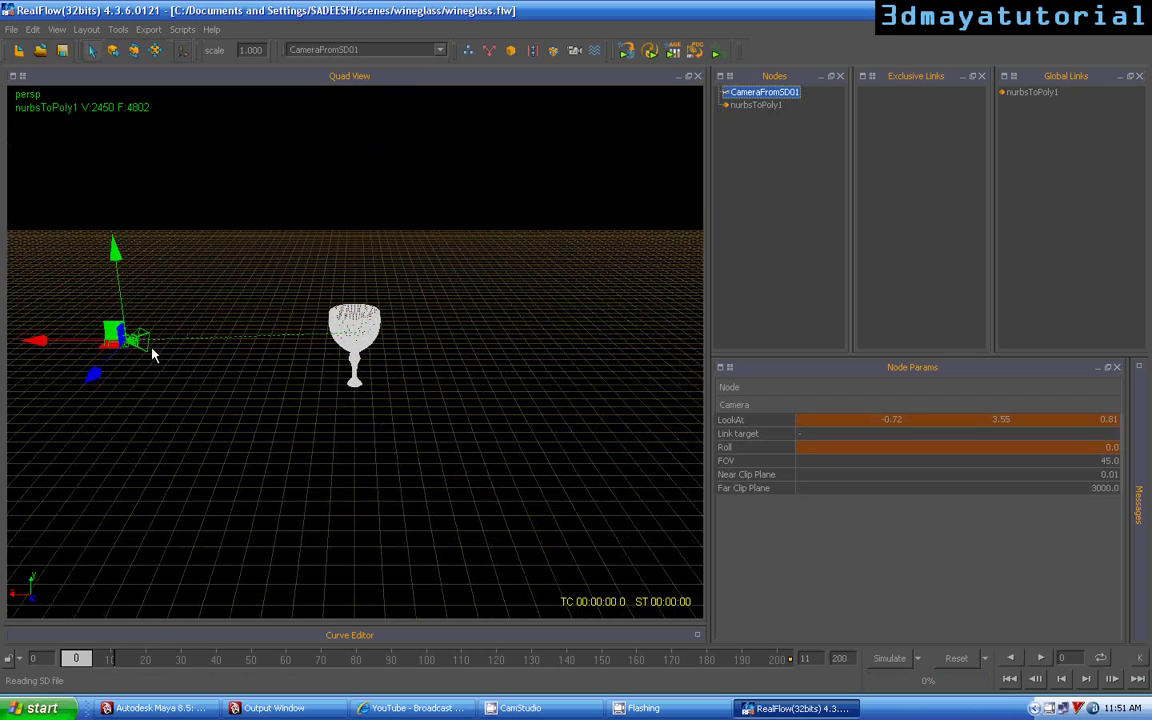
key("Delete")
left_click(770, 93)
scroll(487, 347, "up", 3)
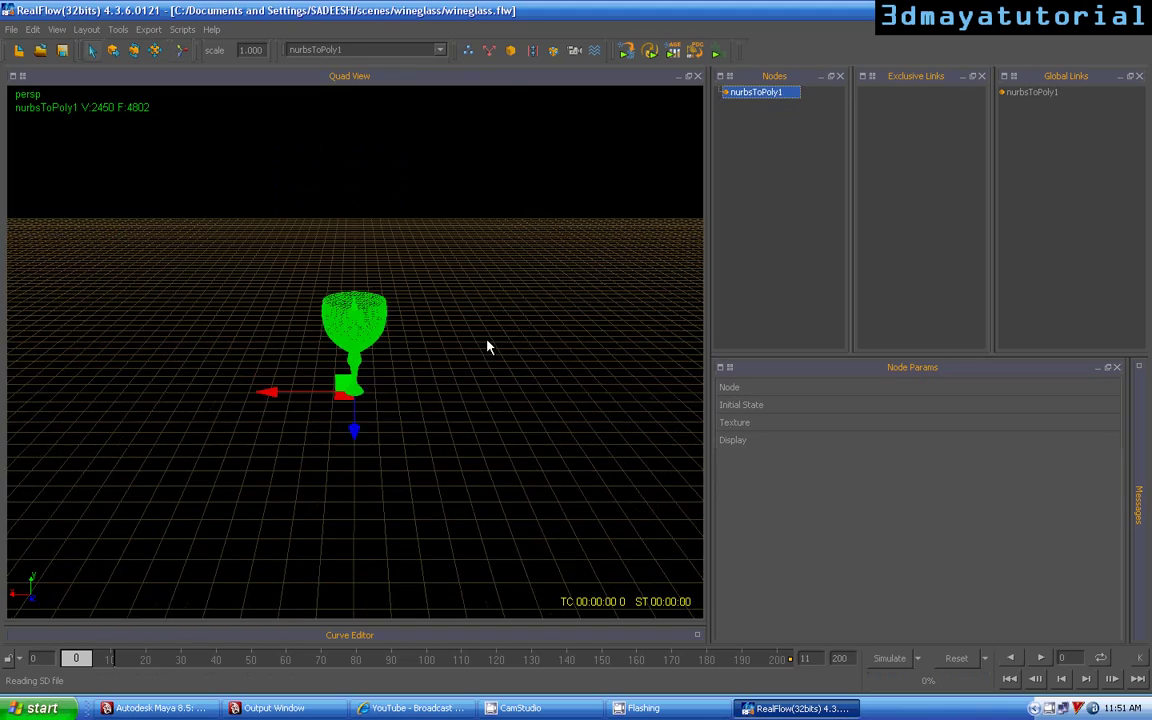
scroll(487, 346, "up", 4)
left_click_drag(468, 347, 453, 350, "alt")
scroll(453, 350, "down", 3)
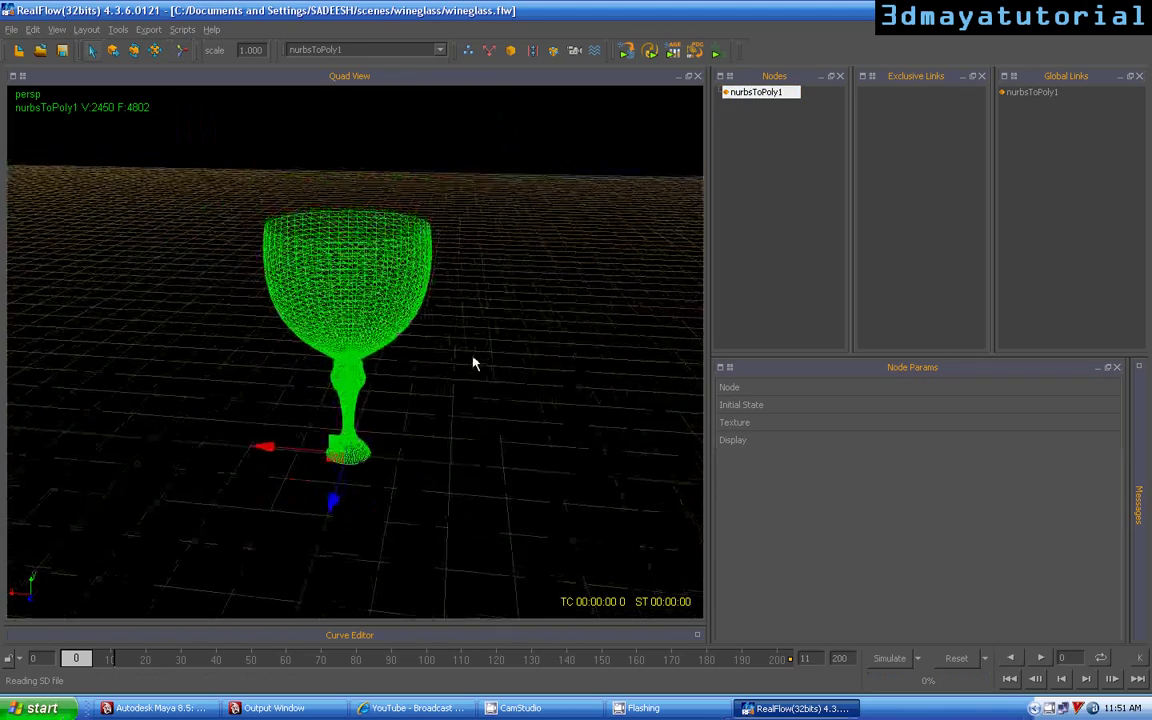
scroll(470, 364, "down", 2)
scroll(450, 366, "up", 3)
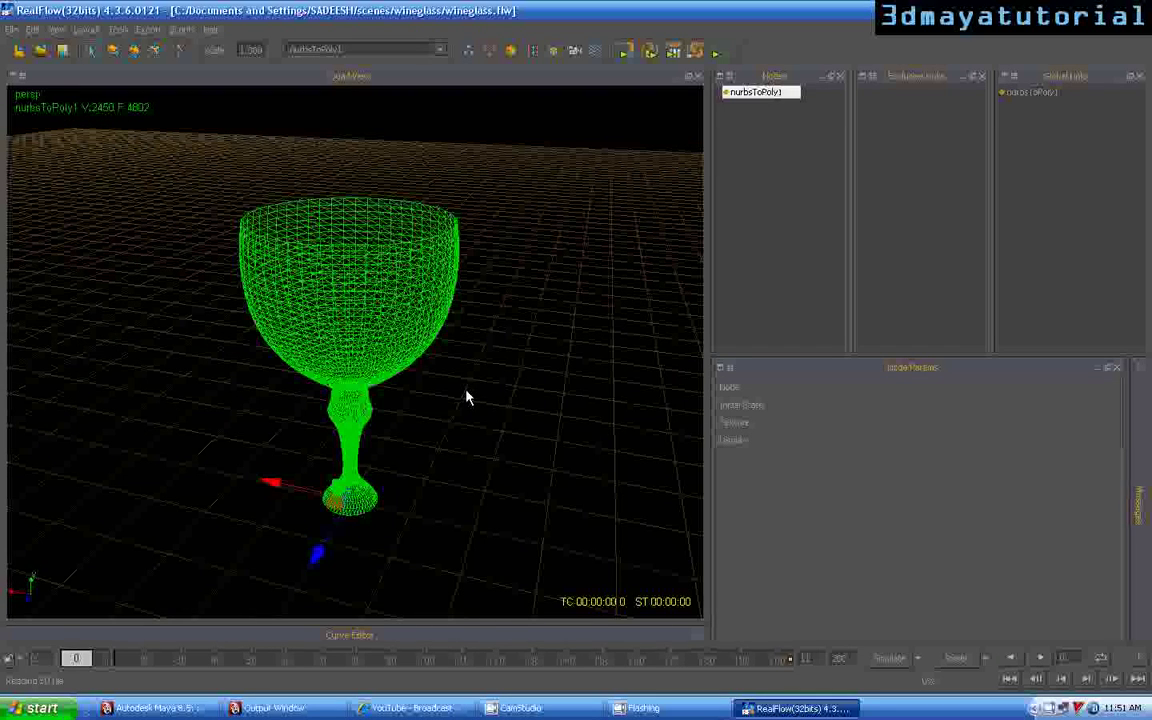
left_click(468, 52)
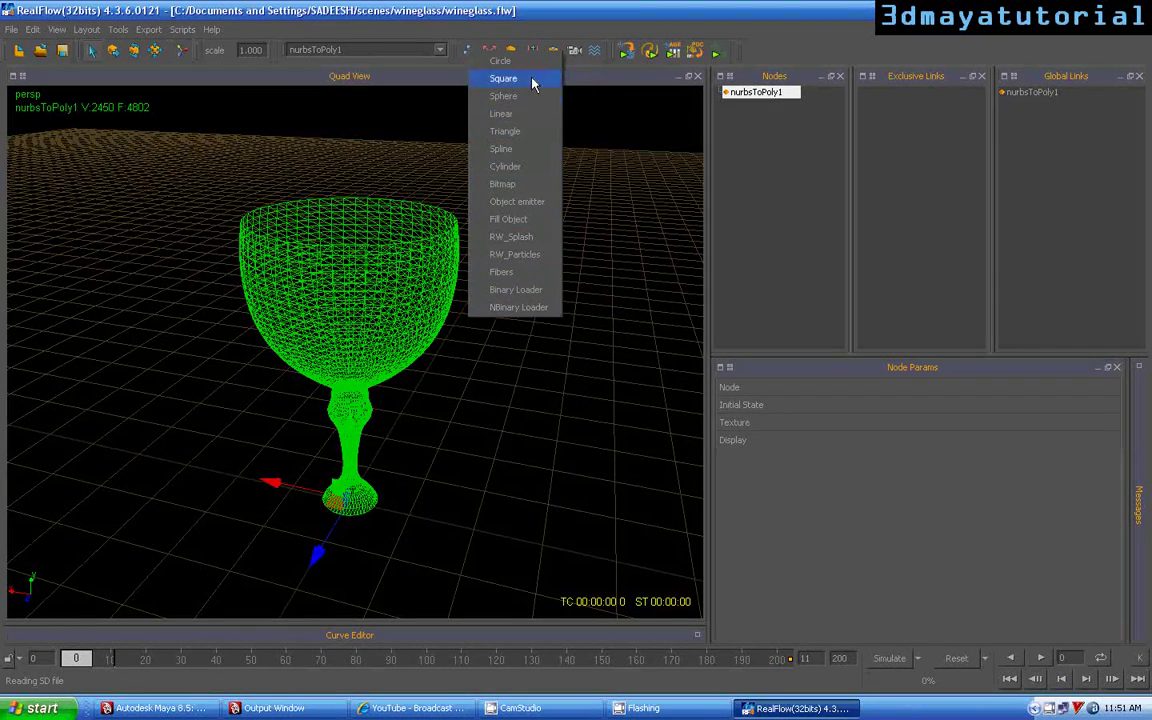
left_click(489, 50)
left_click(489, 50)
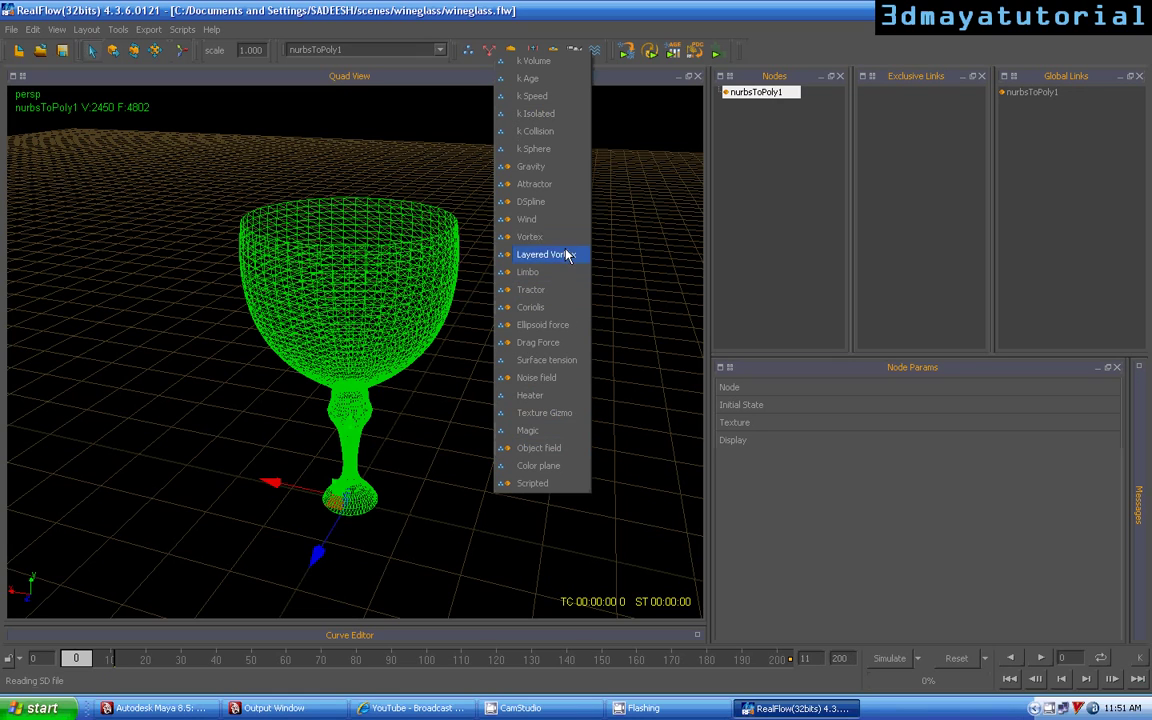
left_click(508, 57)
Step: Add a cube at the base of the wineglass, and delete it together with the camera node
left_click(510, 55)
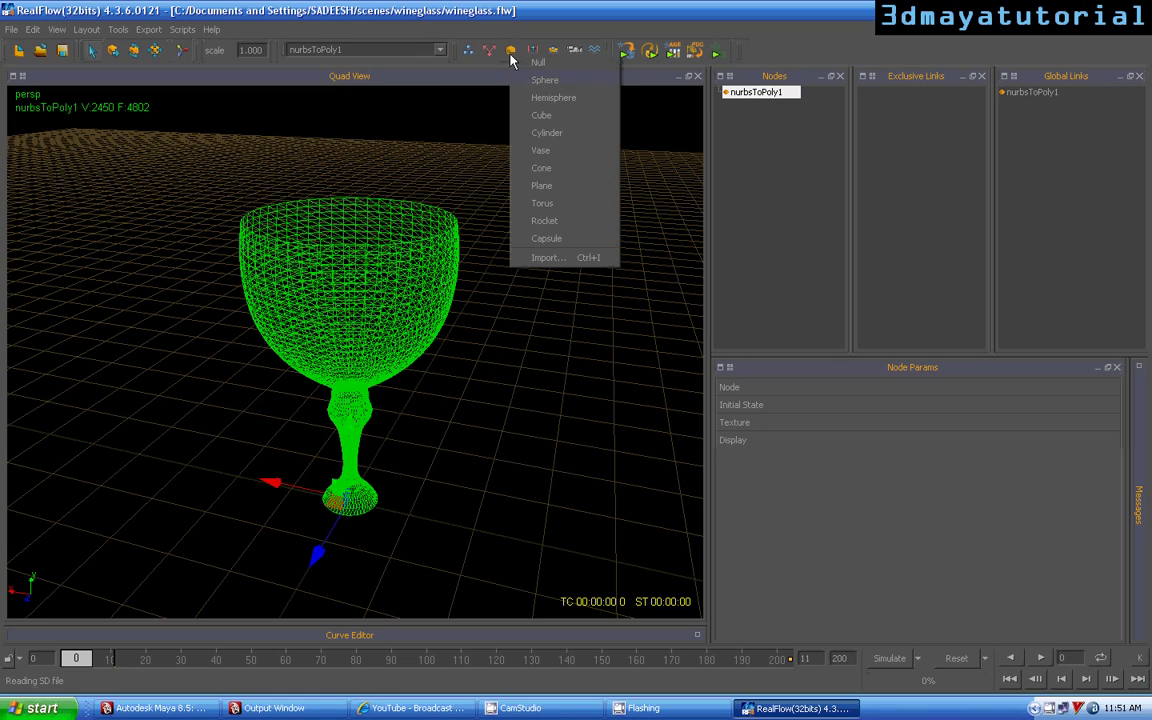
left_click(551, 122)
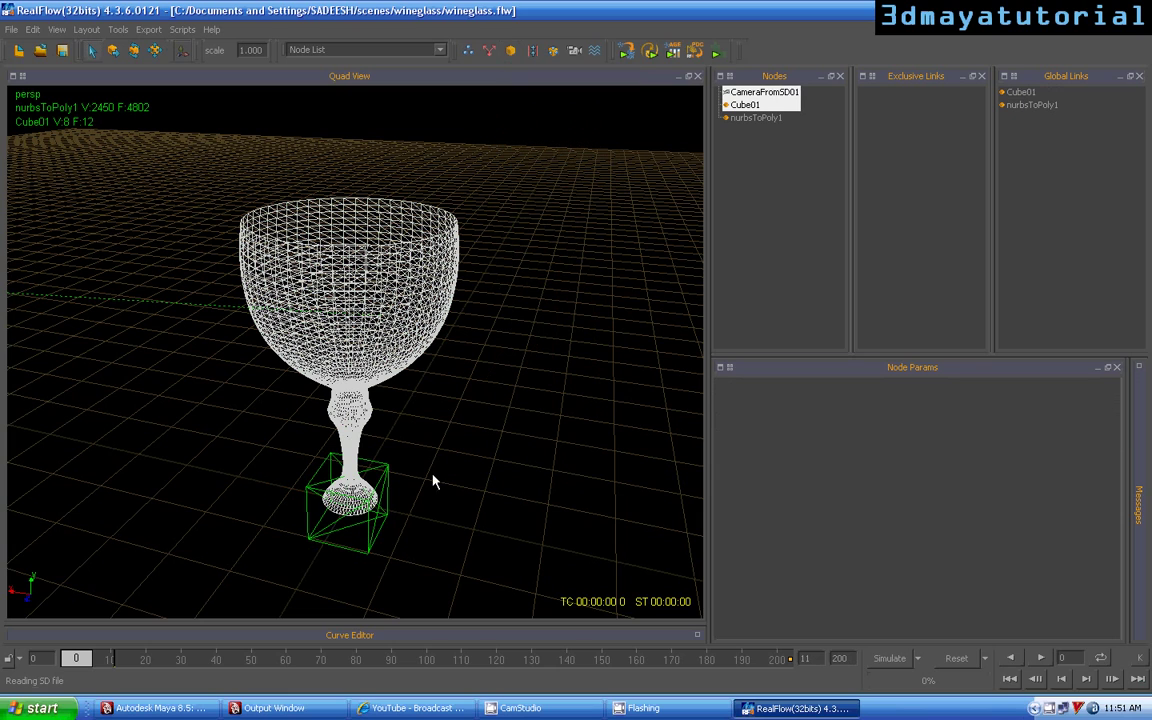
key("Delete")
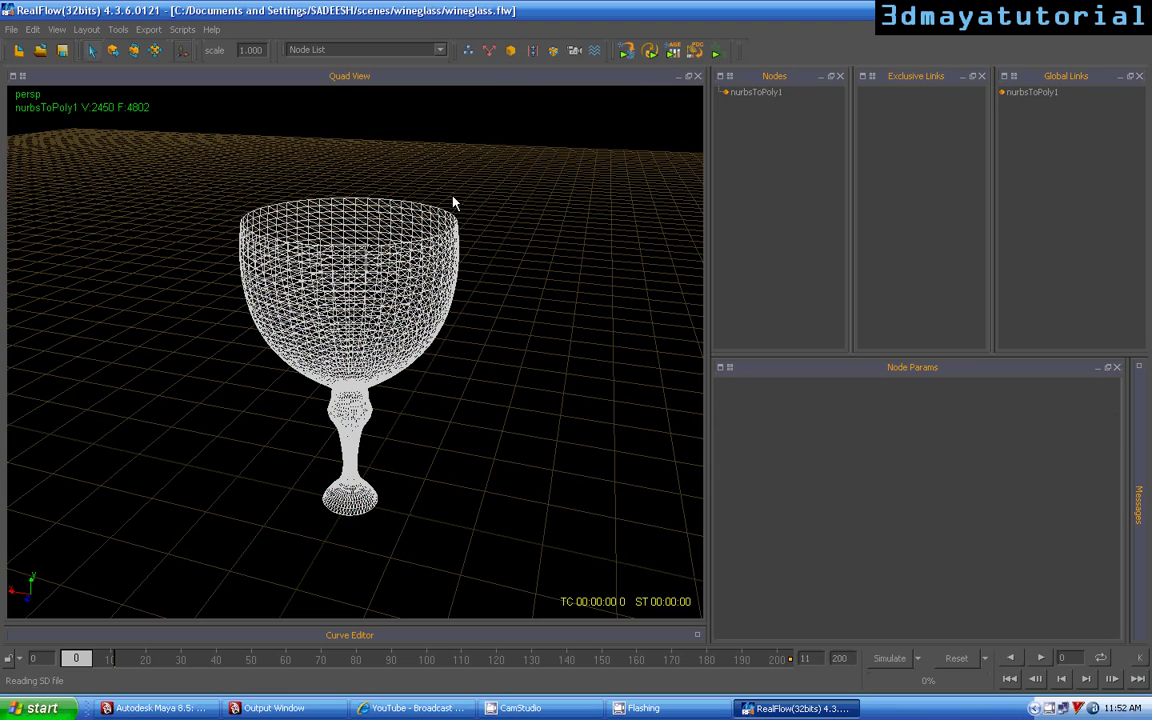
left_click(535, 53)
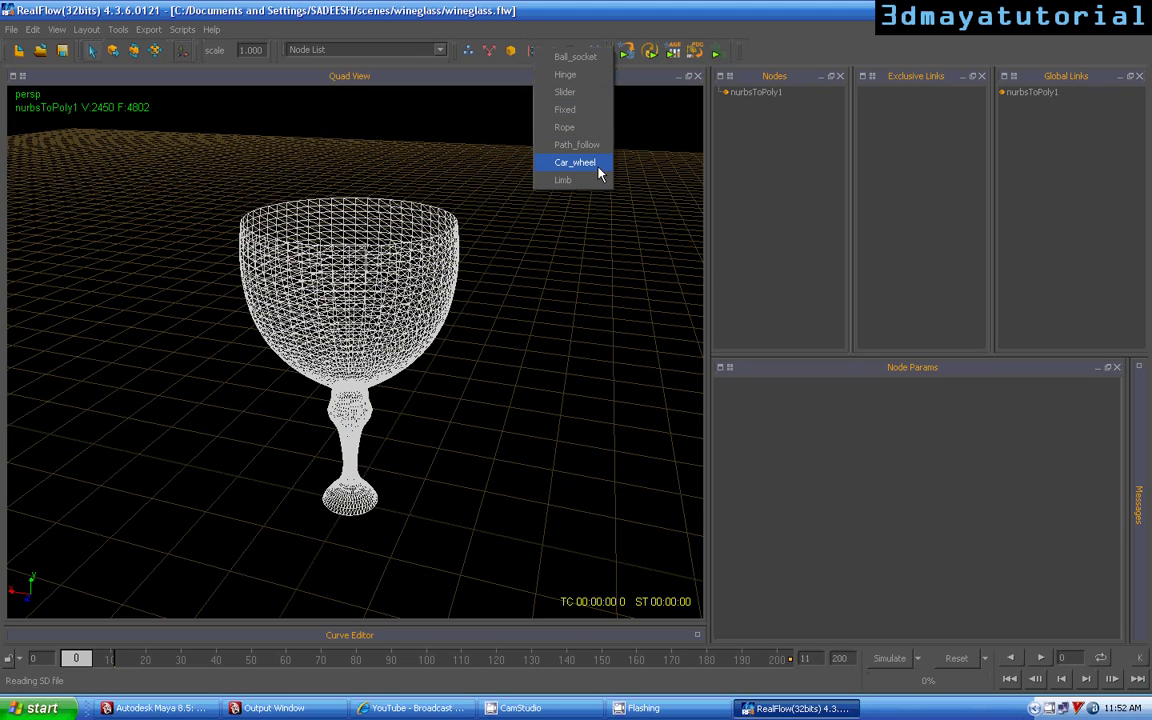
left_click(487, 75)
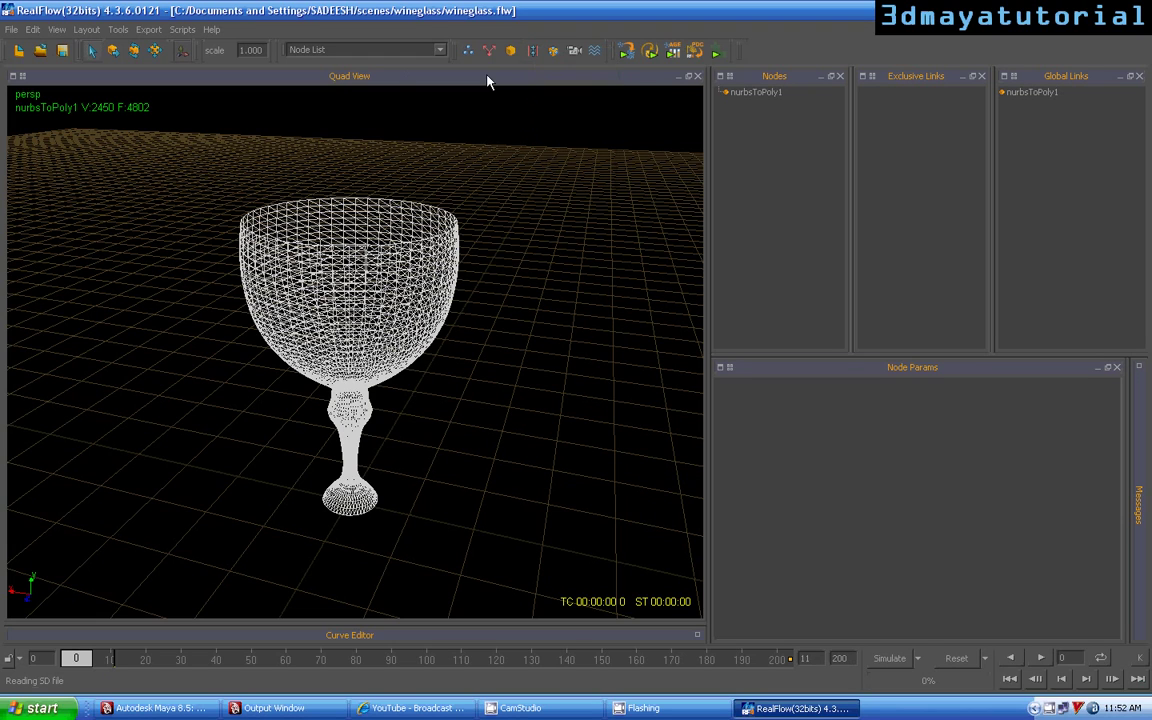
Step: Add a RealWave surface under the wineglass, inspect it around the foot, and delete it
left_click(595, 51)
middle_click_drag(436, 493, 445, 391, "alt")
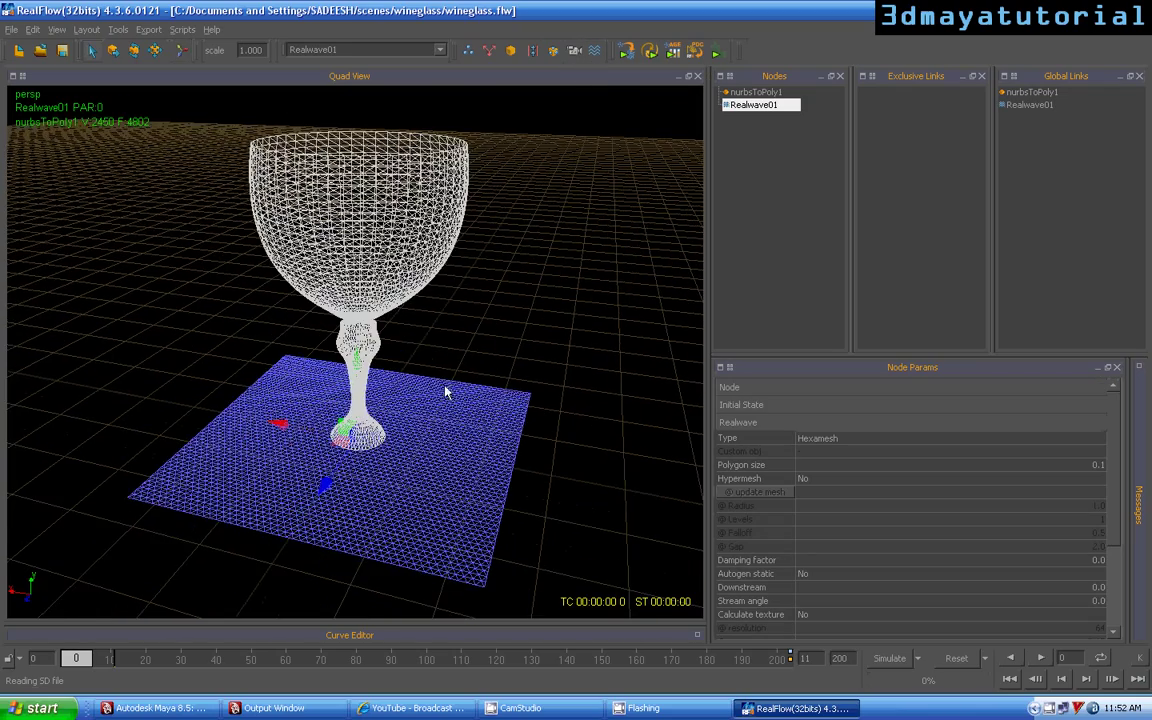
scroll(446, 467, "up", 5)
middle_click_drag(446, 467, 424, 357, "alt")
scroll(424, 357, "down", 3)
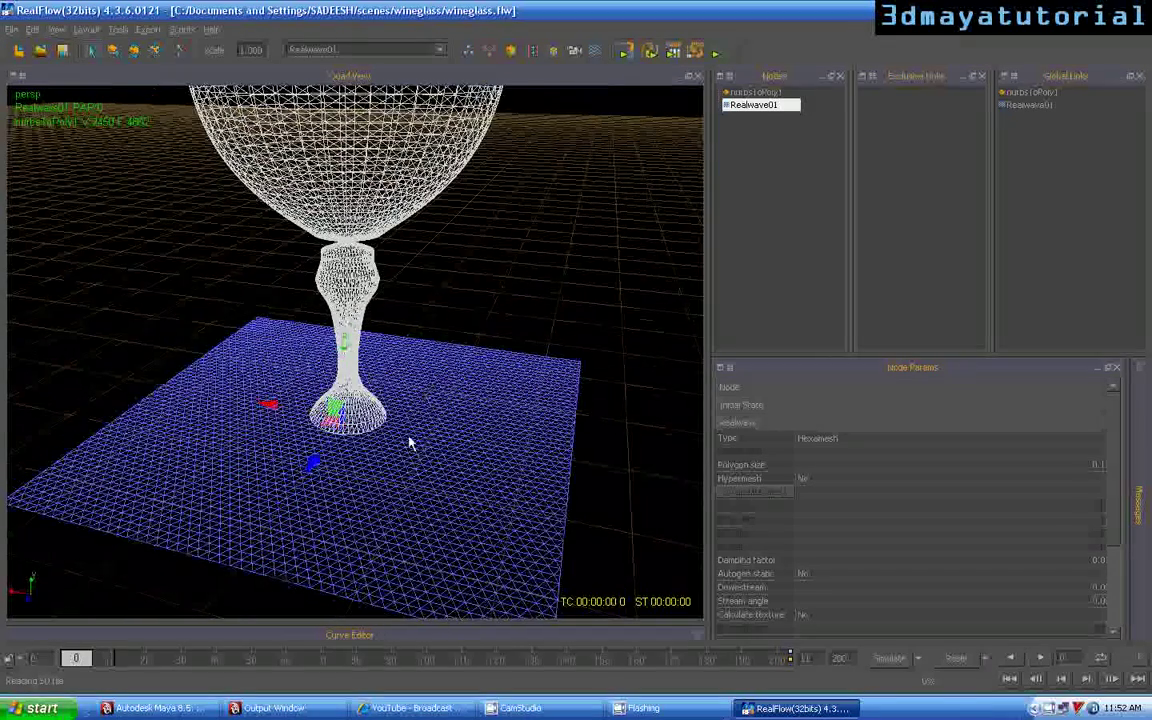
left_click_drag(411, 445, 404, 438, "alt")
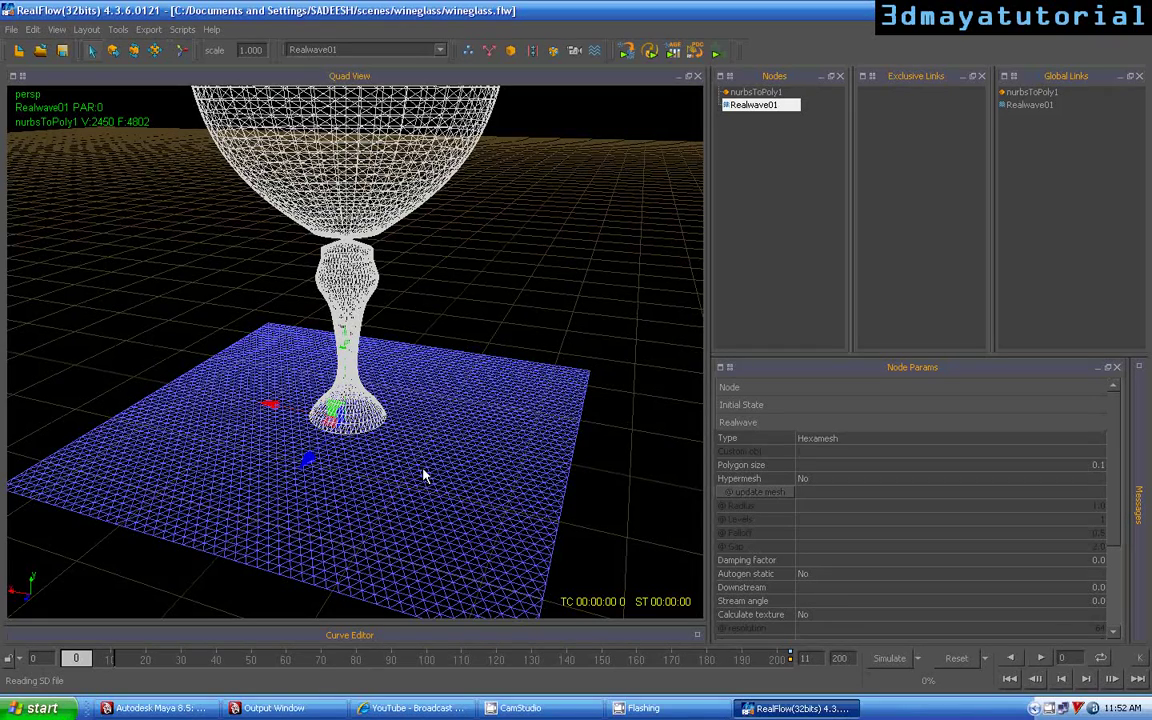
key("Delete")
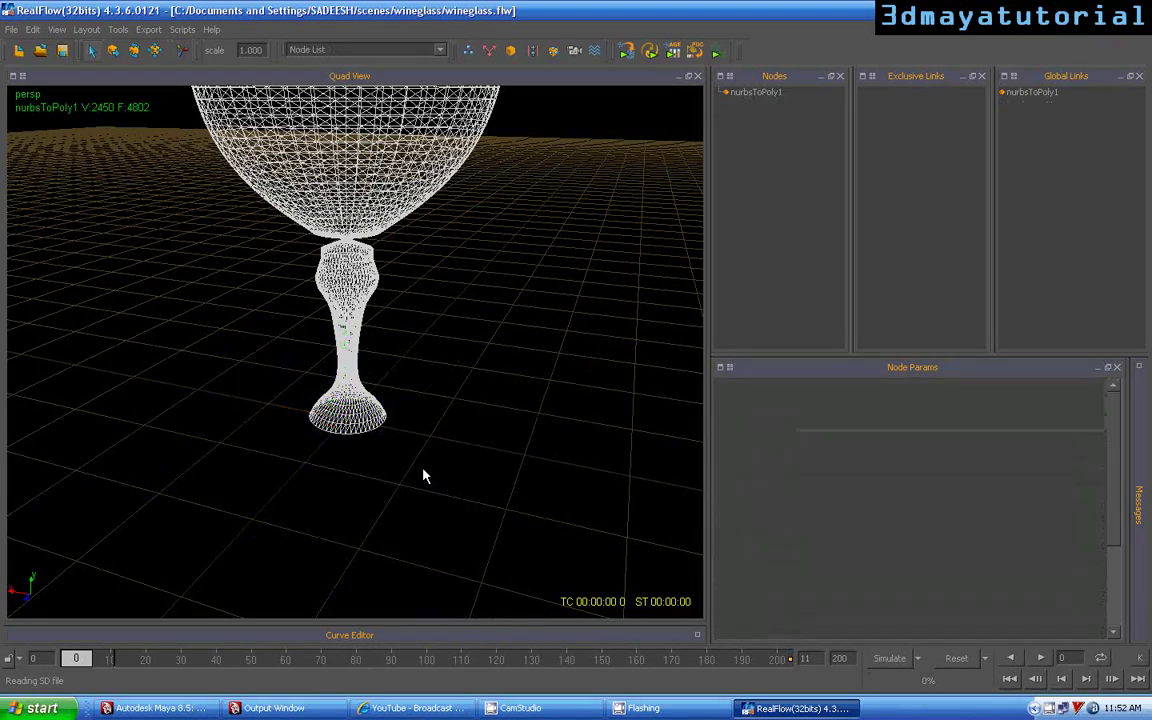
Step: Add a Circle particle emitter to the wineglass scene
scroll(424, 469, "down", 4)
middle_click_drag(432, 448, 424, 522)
mouse_move(424, 529)
left_mouse_down("alt")
mouse_move(442, 504)
mouse_move(445, 519)
left_mouse_up("alt")
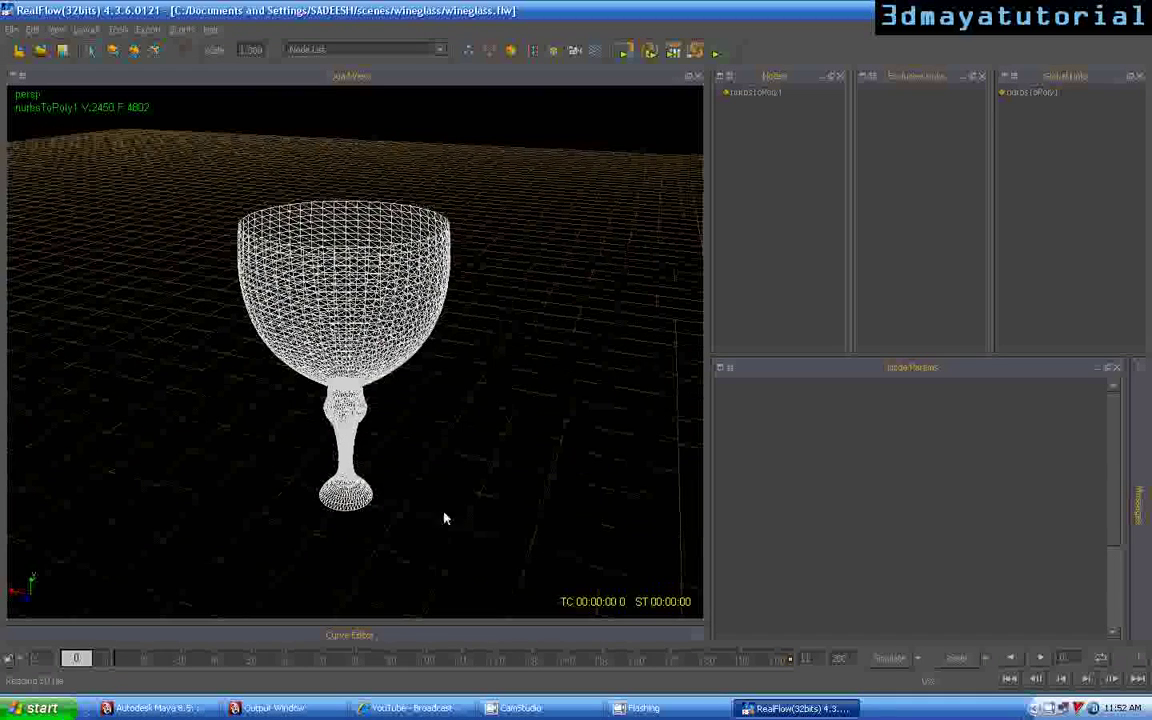
left_click(468, 50)
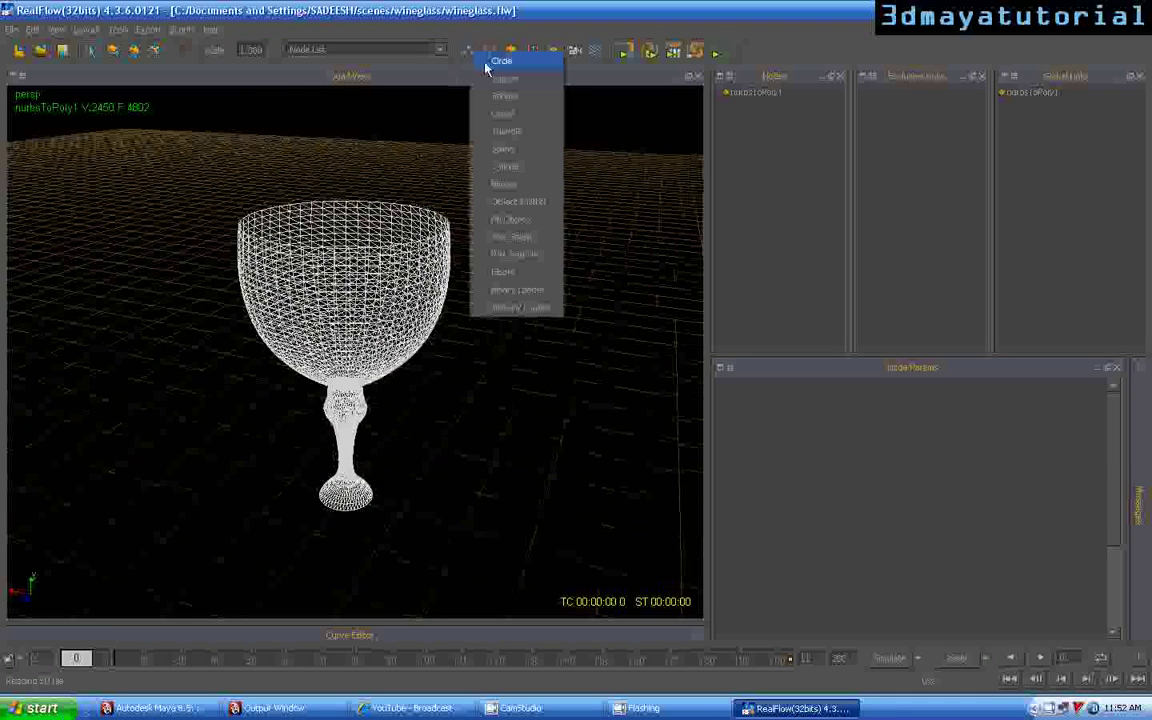
left_click(488, 62)
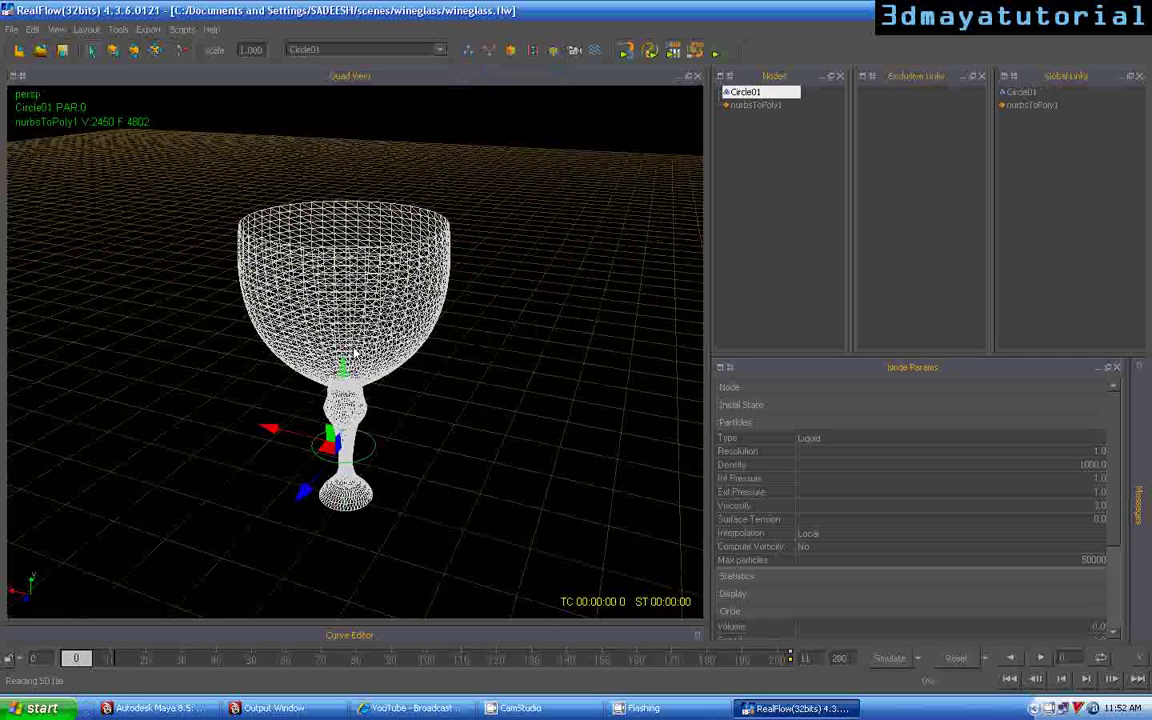
Step: Move the circle emitter straight up above the wineglass rim, to a Y position of about 6.69
key("w")
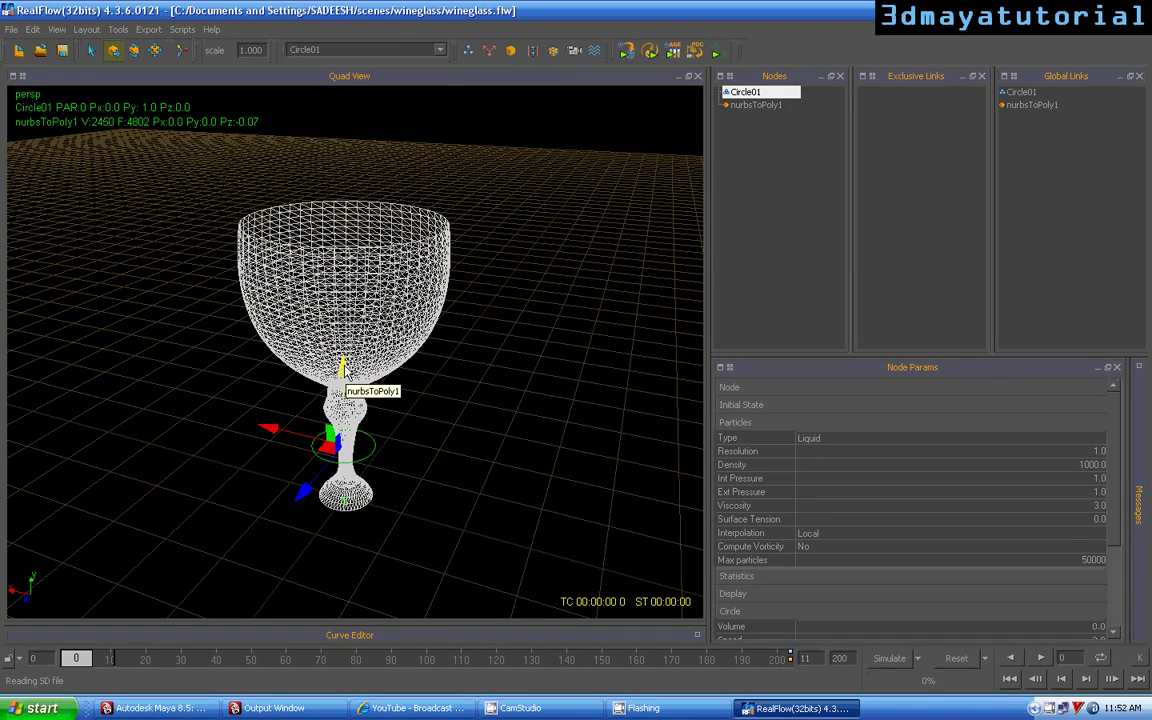
left_click_drag(341, 368, 348, 8)
middle_click_drag(401, 326, 419, 562, "alt")
left_click_drag(356, 233, 368, 160)
scroll(404, 347, "down", 3)
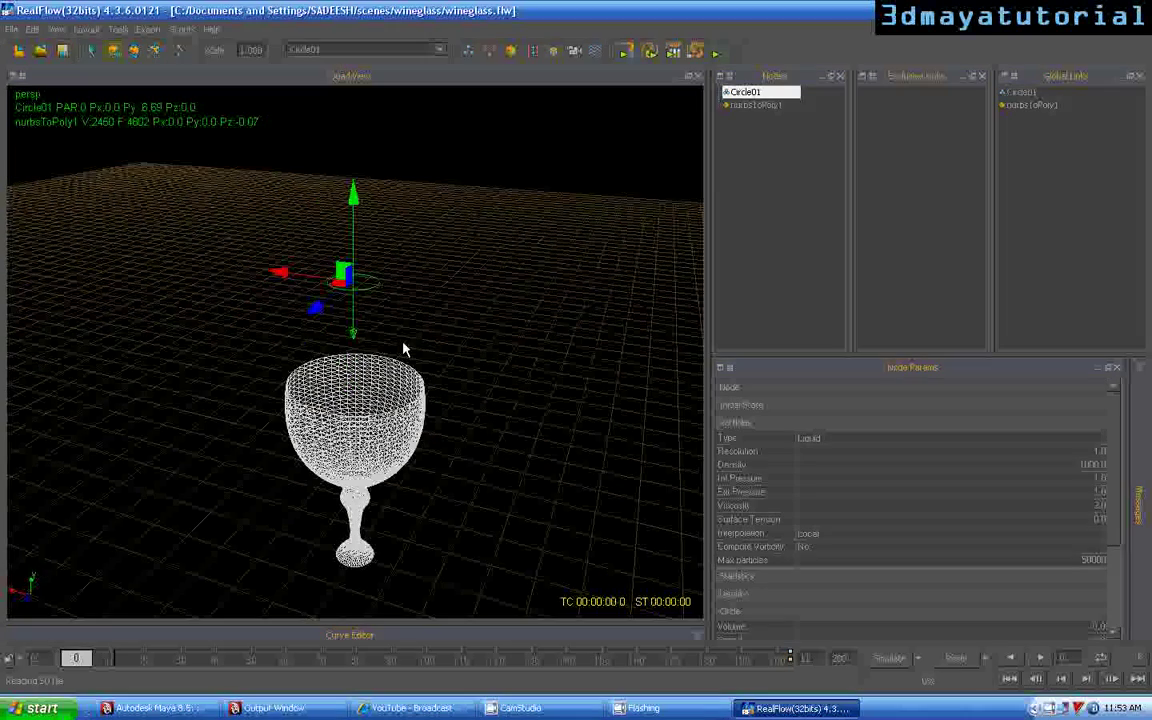
left_click_drag(404, 347, 435, 334, "alt")
left_click_drag(437, 408, 424, 396, "alt")
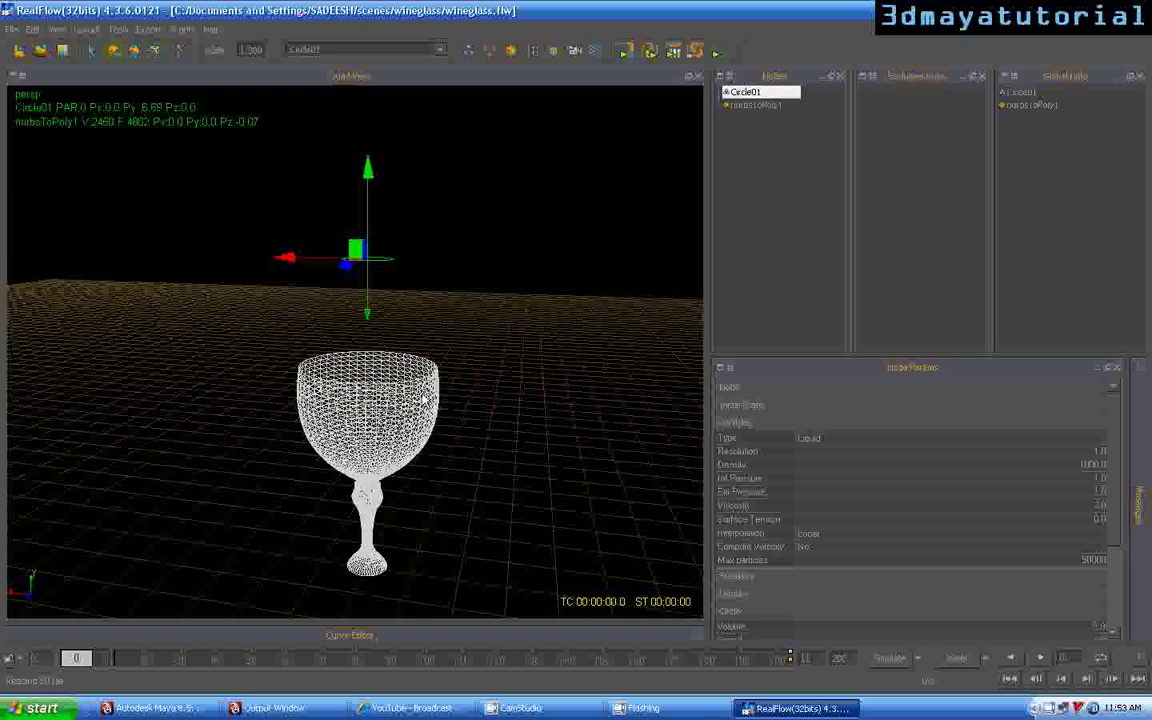
Step: Check the emitter's alignment over the wineglass in the top, front and side views, and return to the perspective view
key("1")
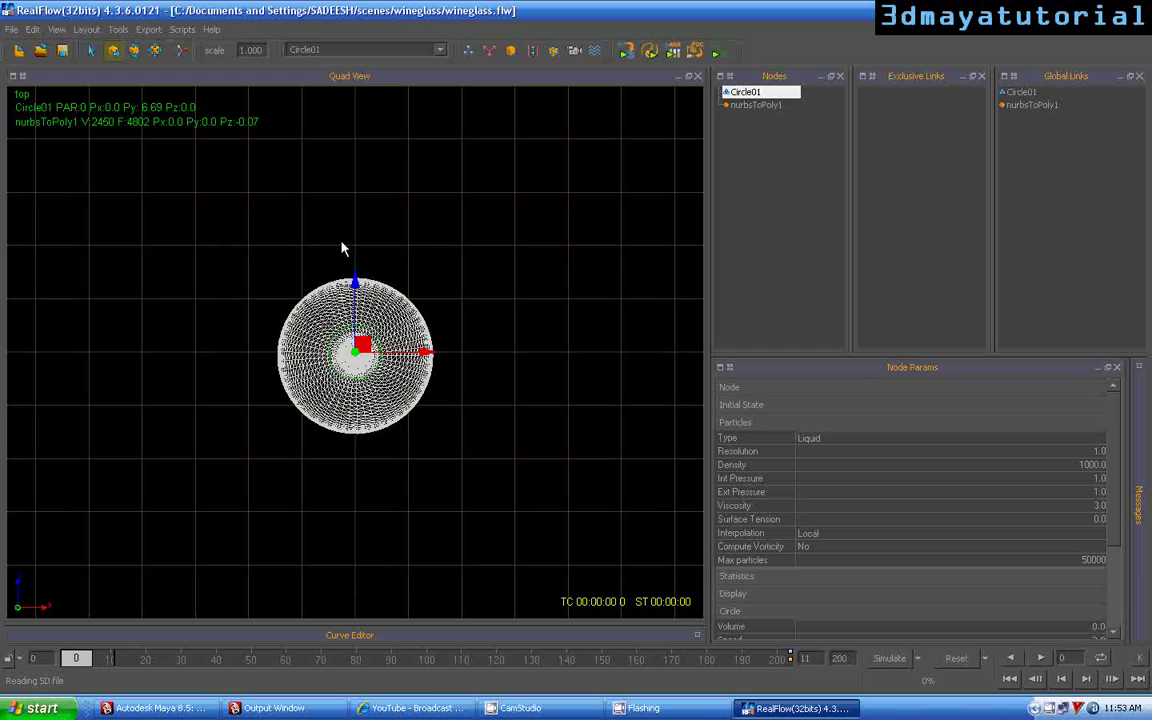
key("2")
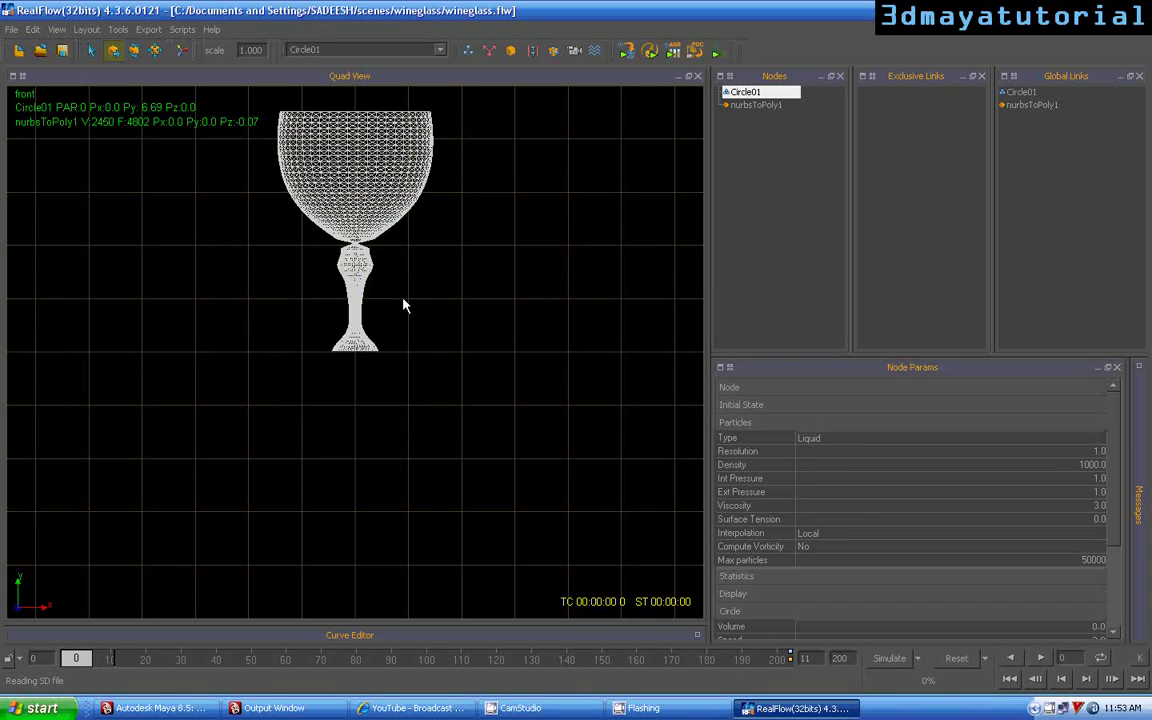
middle_click_drag(432, 368, 425, 555, "alt")
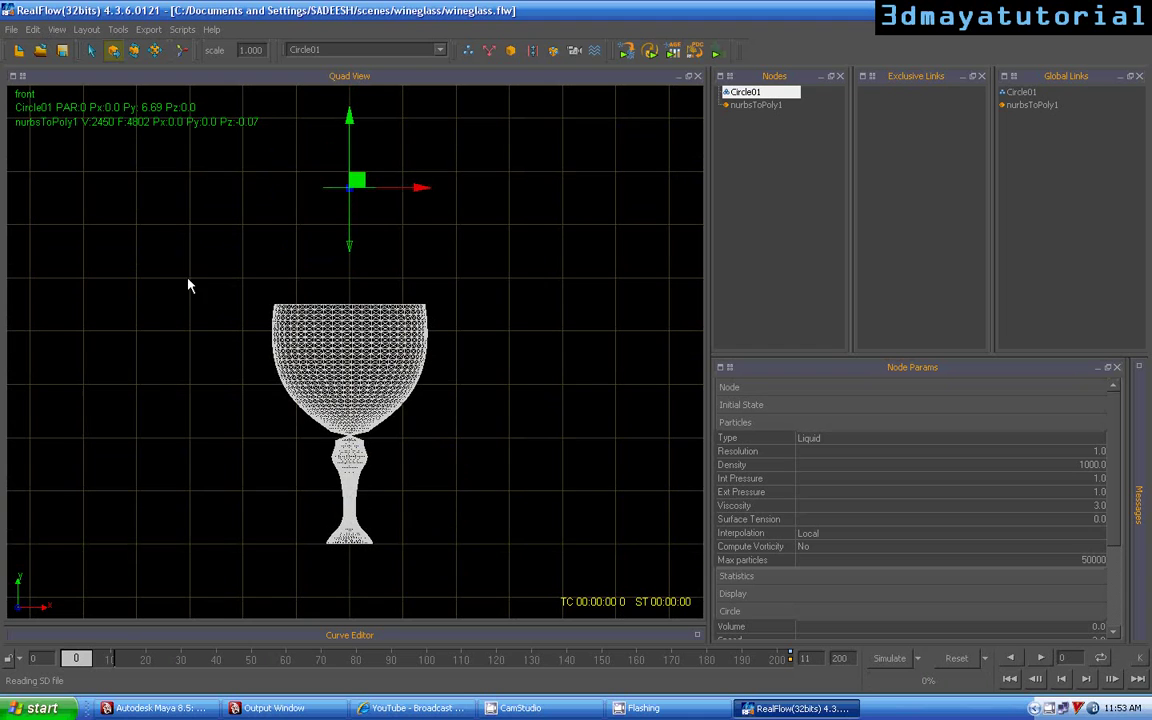
key("3")
middle_click_drag(411, 360, 405, 515, "alt")
key("4")
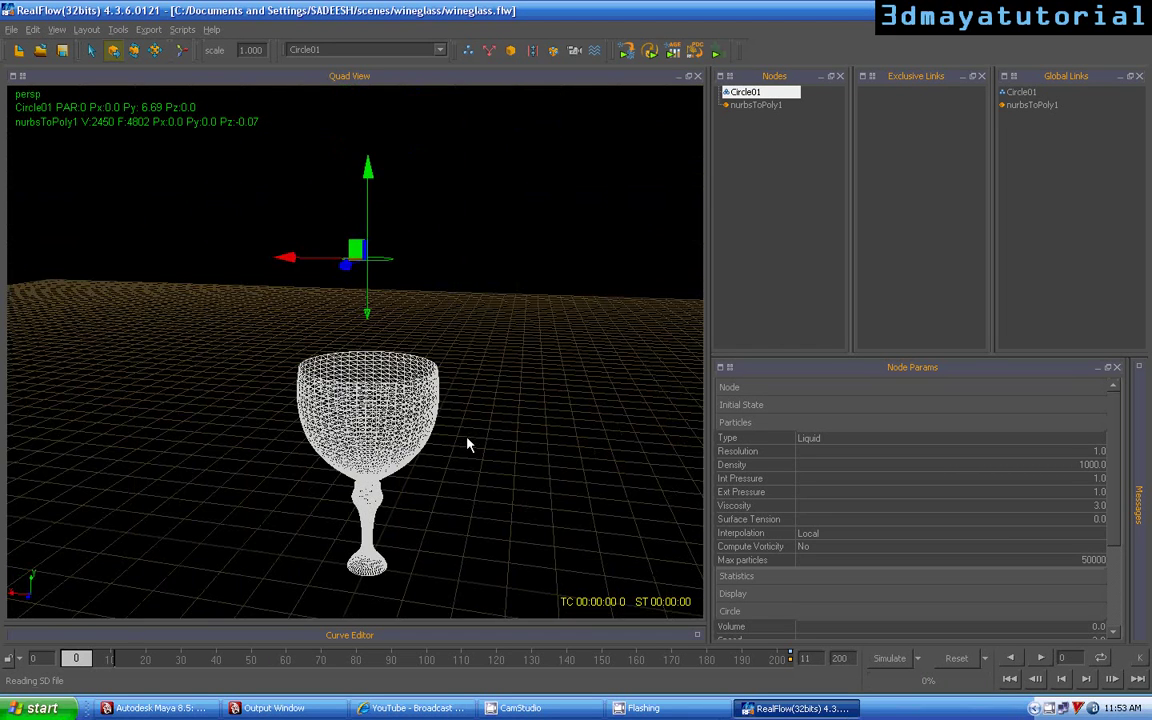
Step: Rotate the circle emitter about -37.24 degrees around Z so that it tilts toward the wineglass
left_click_drag(467, 445, 507, 492, "alt")
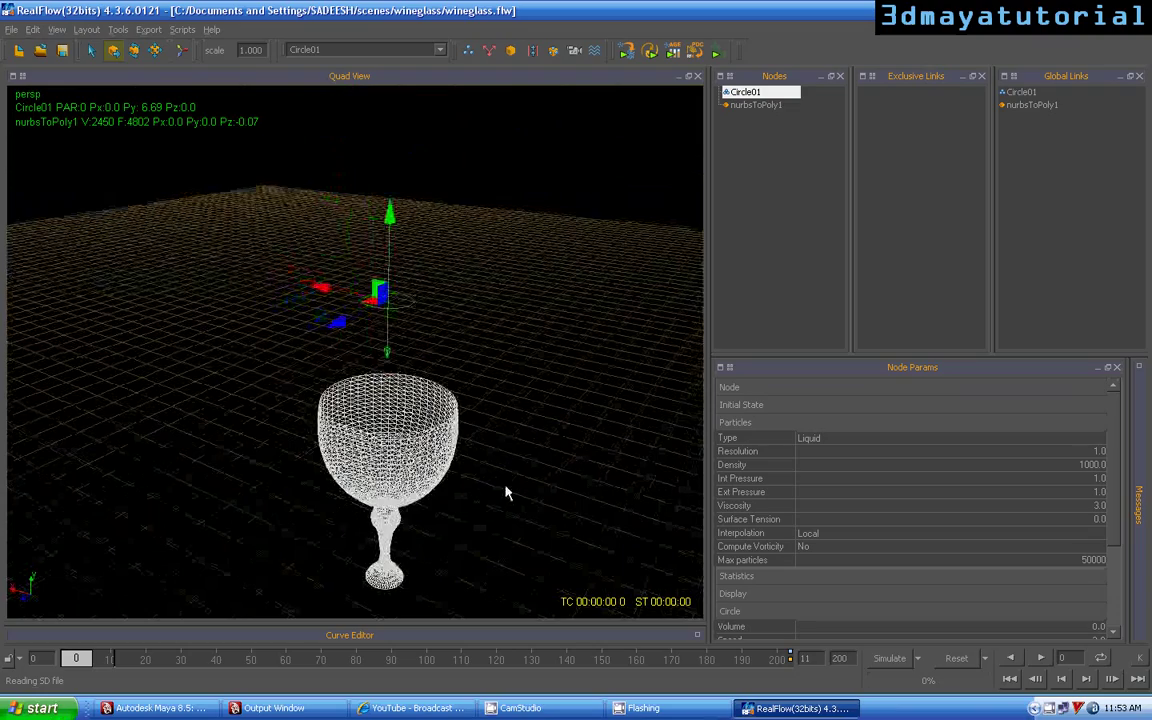
left_click_drag(390, 414, 427, 480, "alt")
scroll(384, 459, "up", 3)
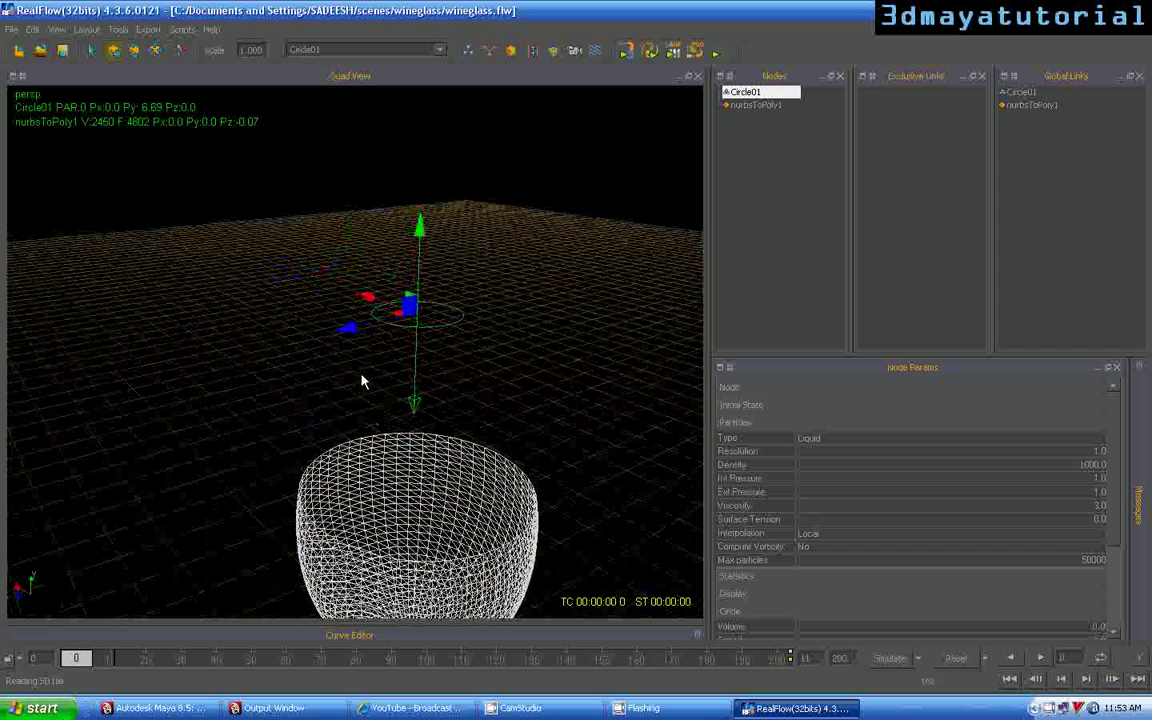
key("e")
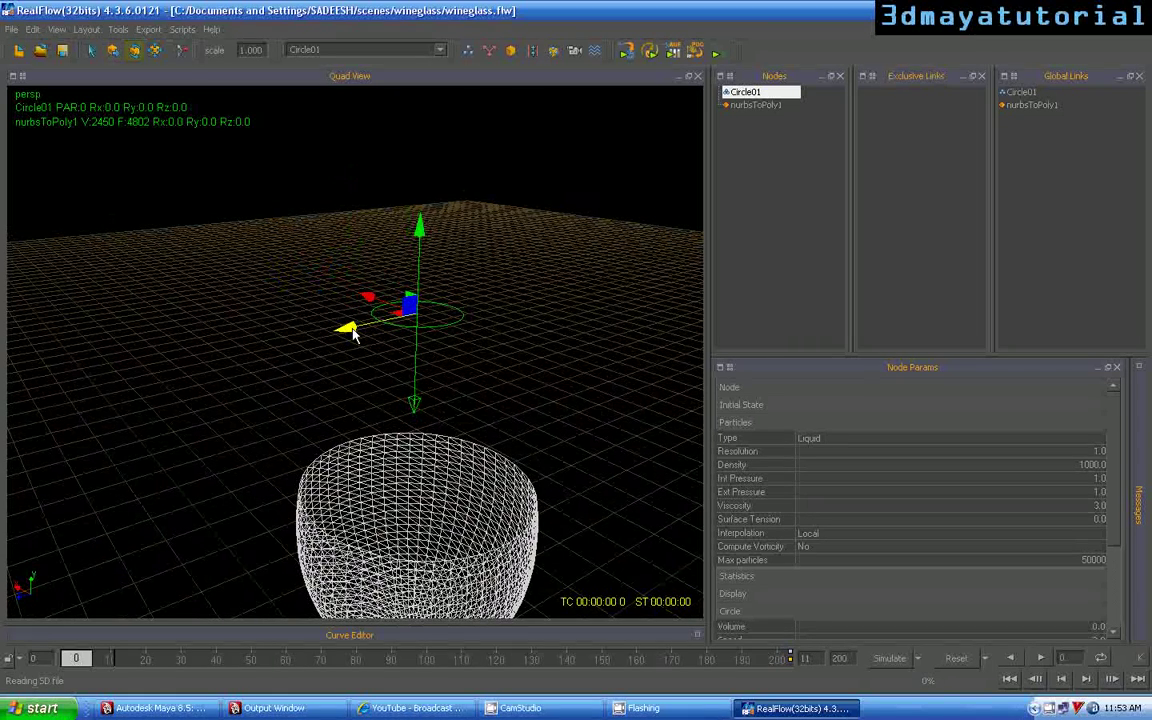
left_click_drag(353, 329, 447, 399)
scroll(398, 404, "down", 2)
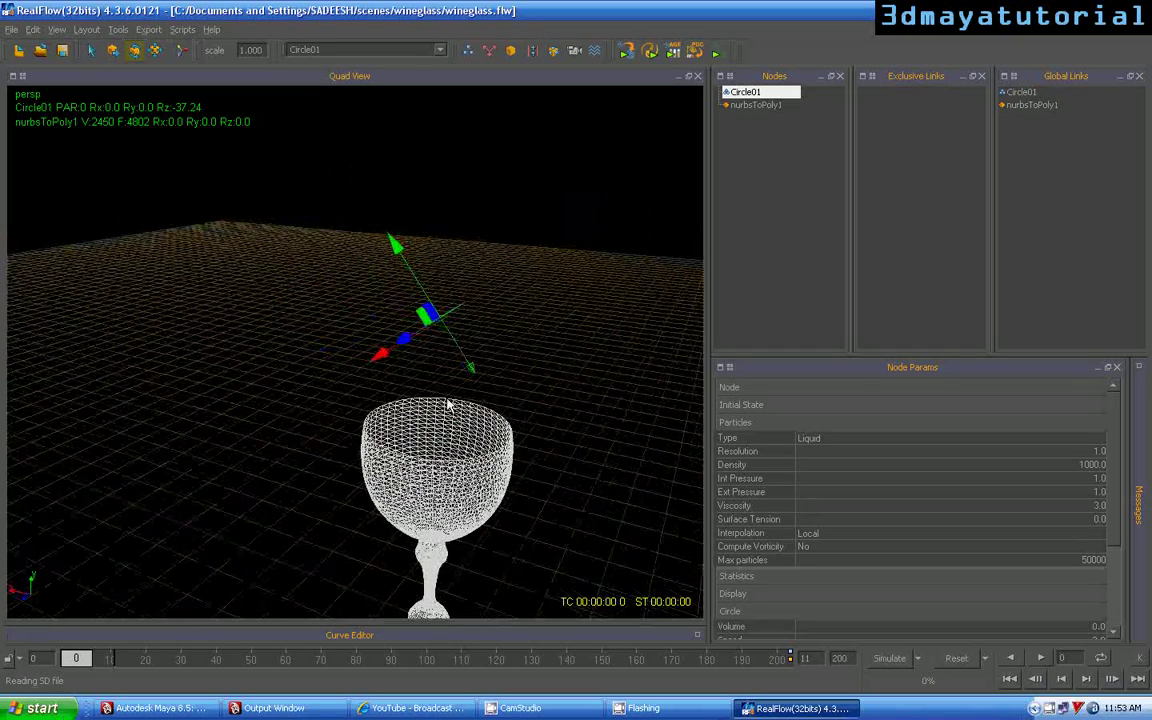
Step: Add a particle mesh to the scene and check that the circle emitter is listed under it
left_click(555, 52)
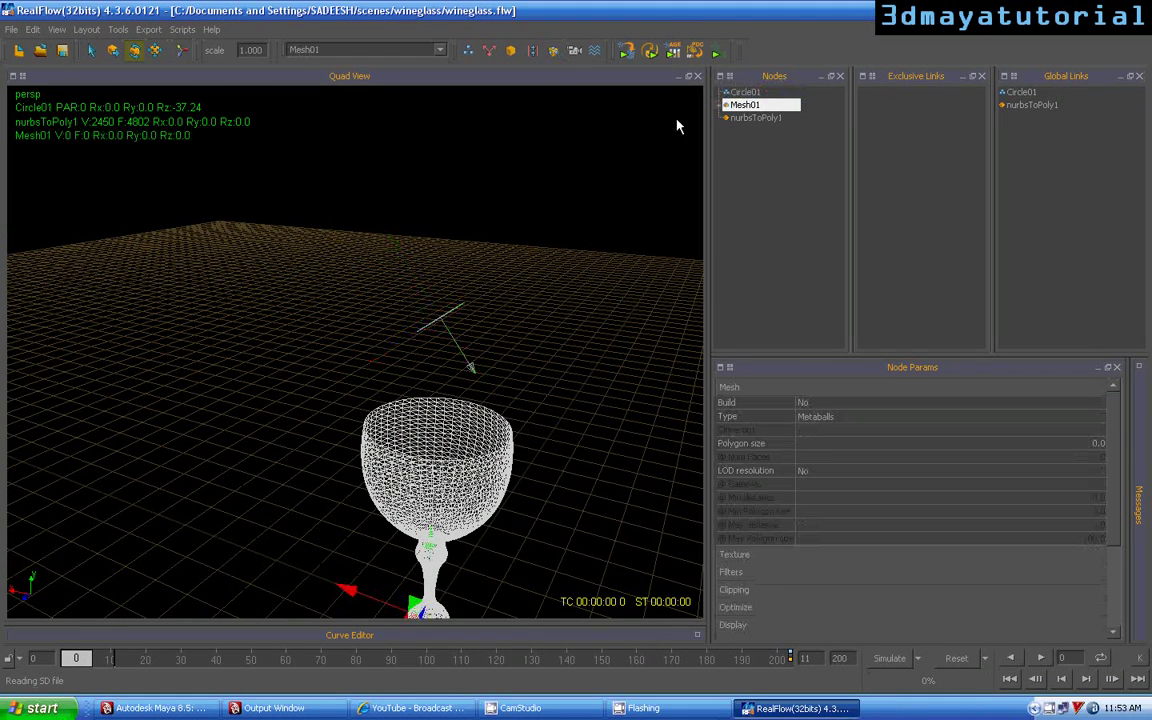
left_click_drag(722, 110, 717, 115)
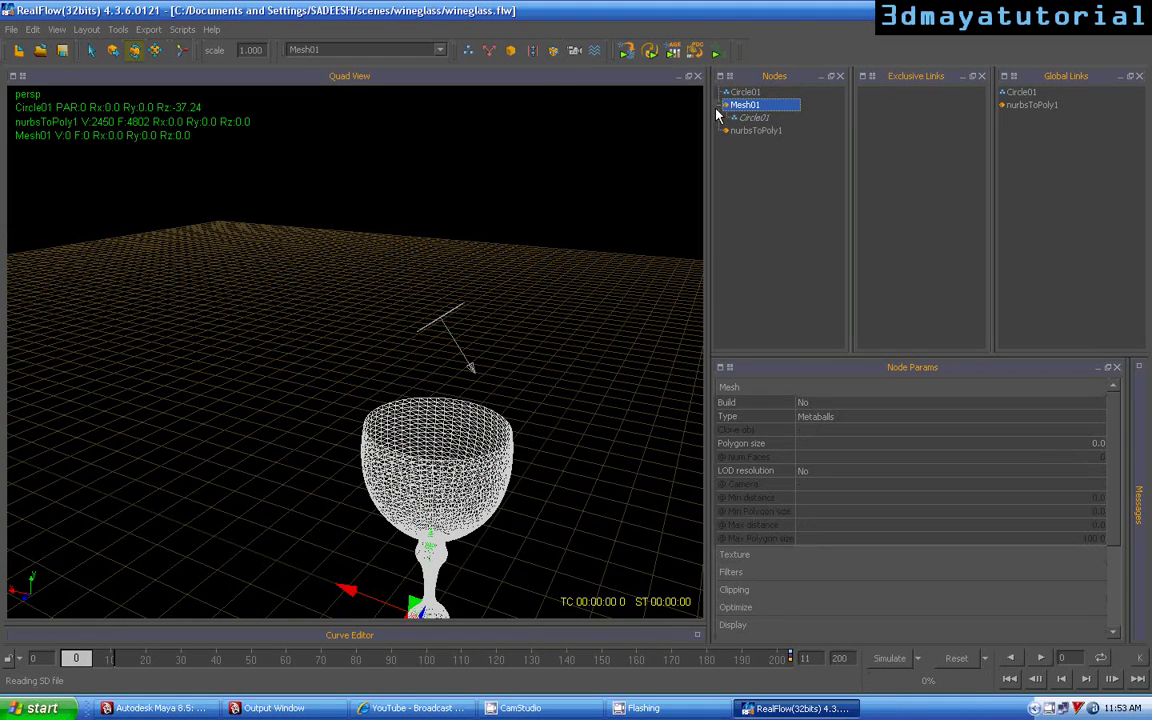
left_click(757, 118)
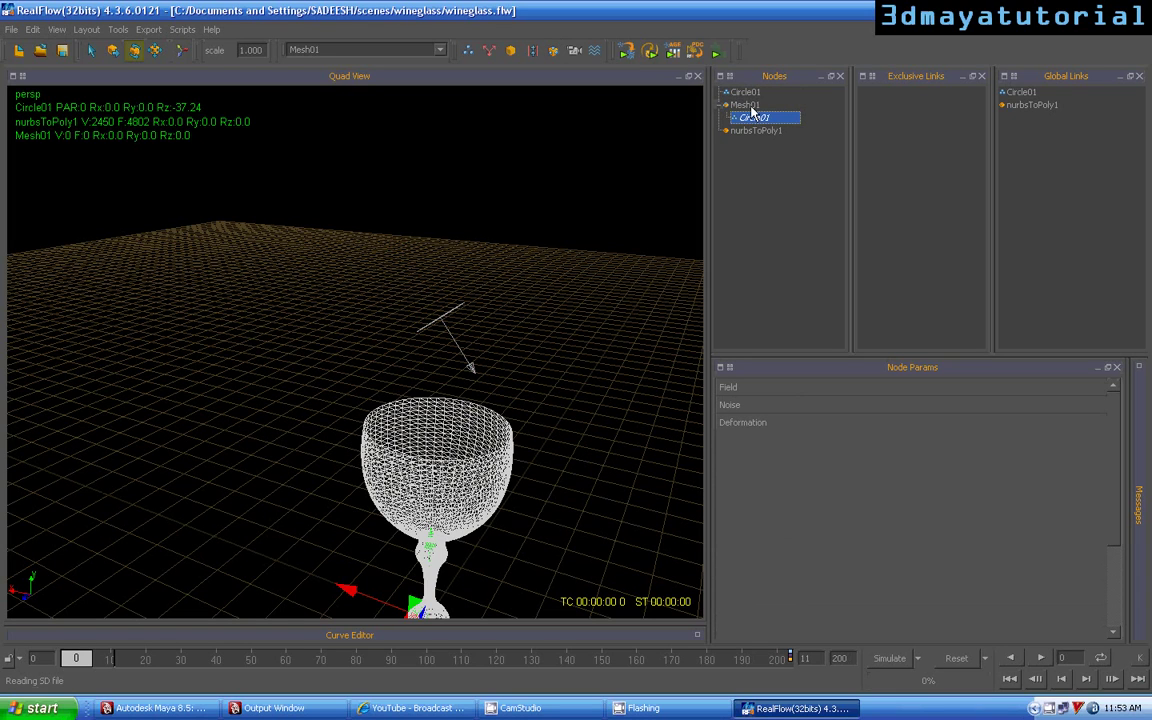
left_click(744, 104)
right_click(746, 104)
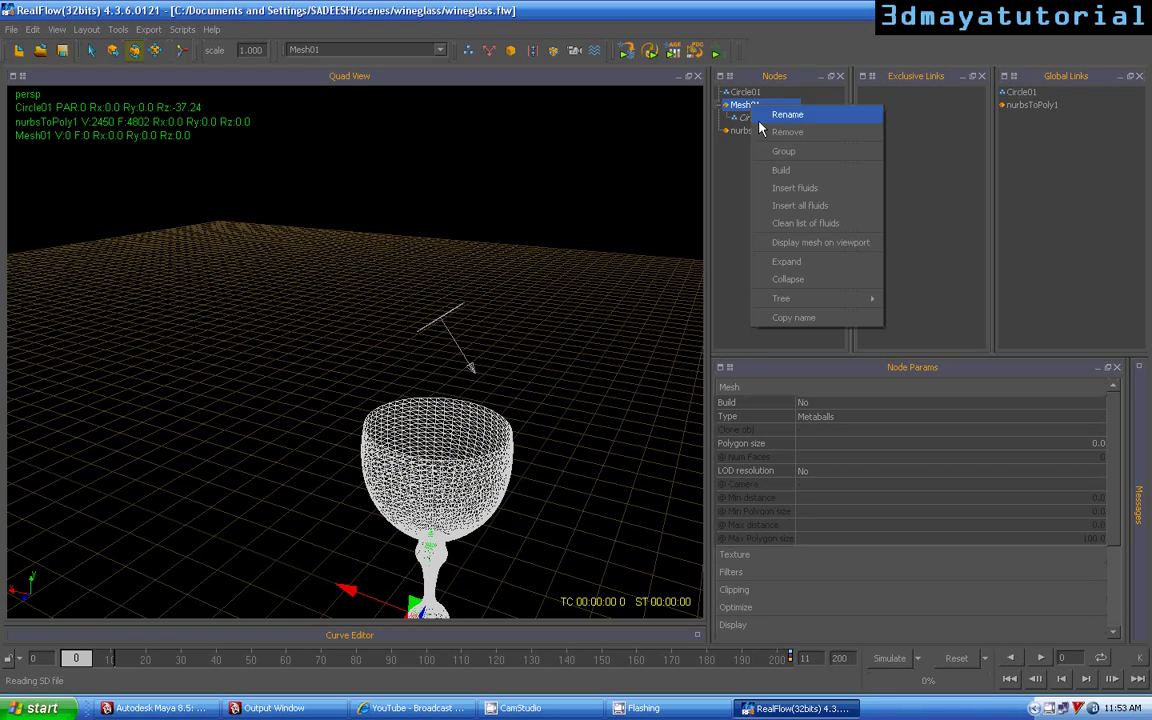
left_click(800, 206)
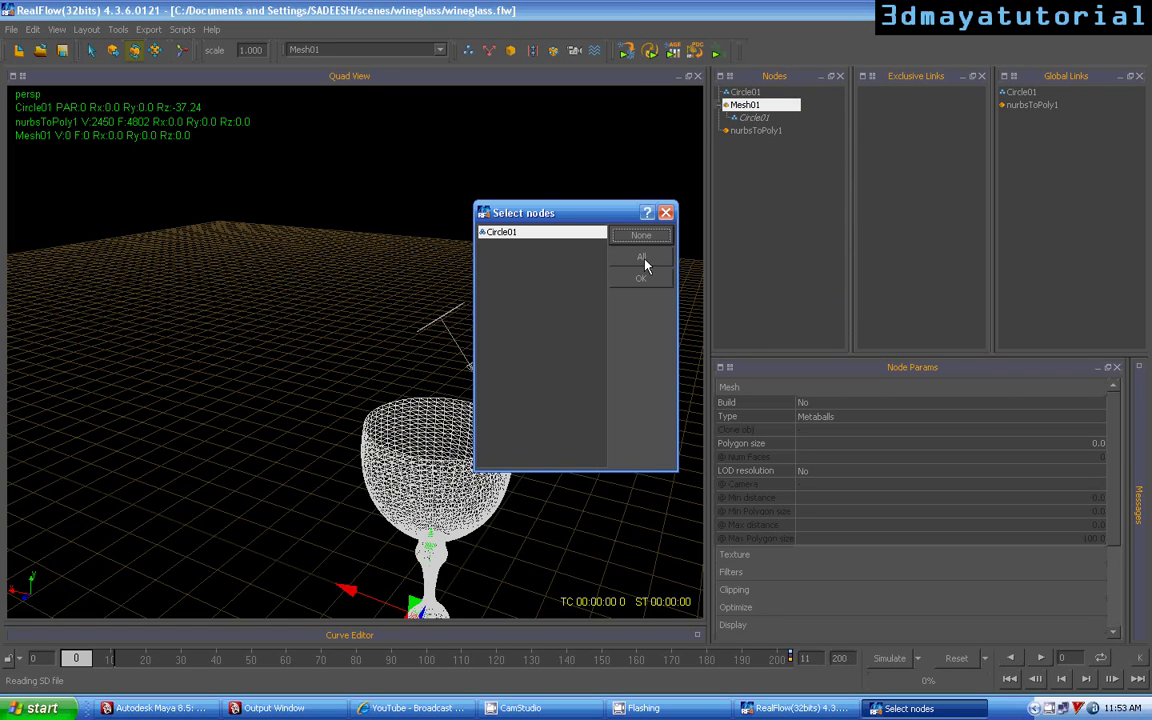
left_click(667, 214)
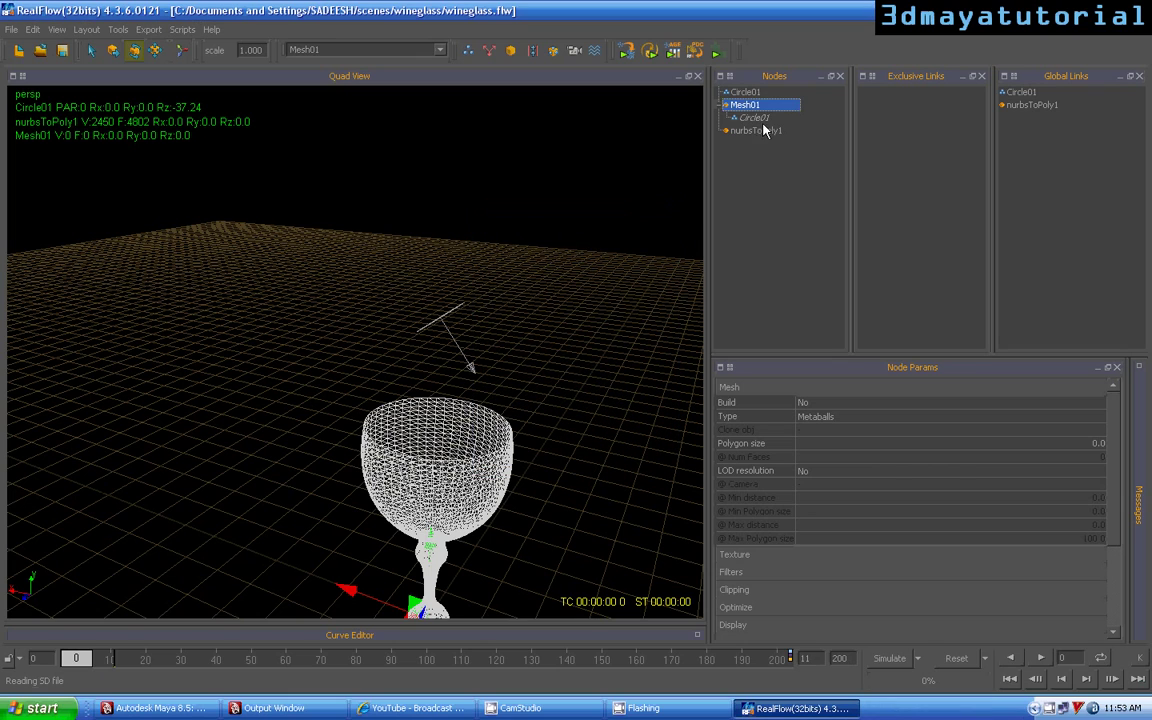
left_click(722, 108)
Step: Move the tilted circle emitter up and away from the glass, to about X 0.89 and Y 7.86
scroll(466, 404, "down", 2)
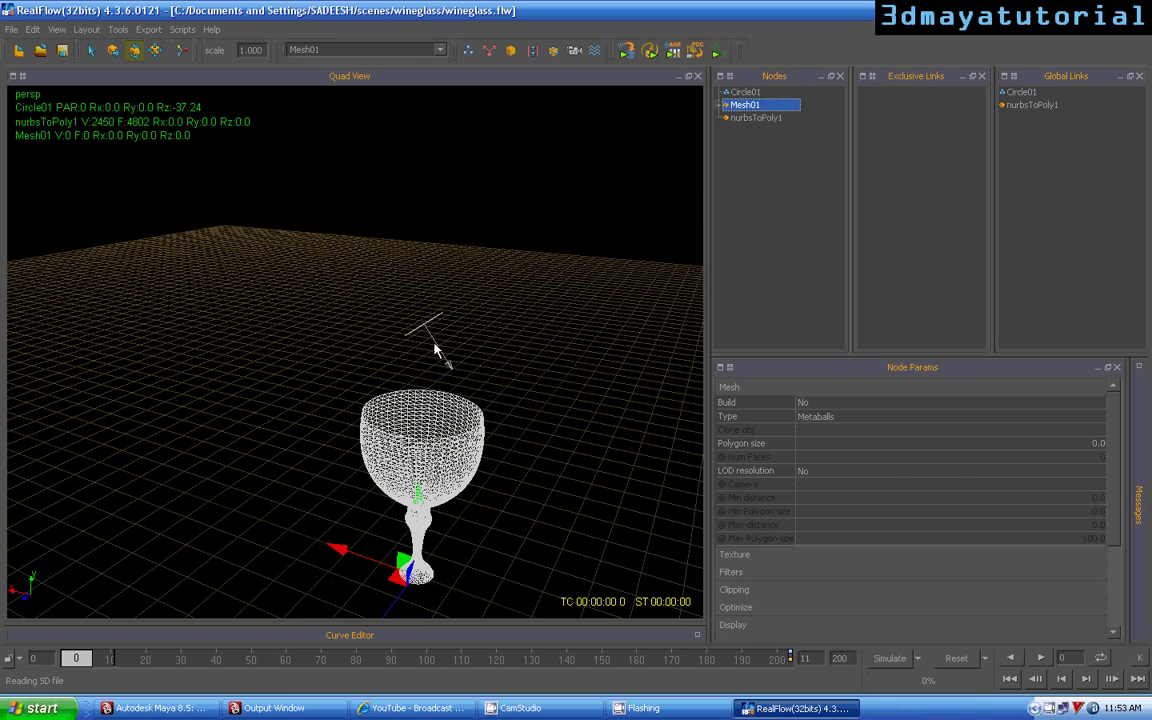
middle_click_drag(437, 349, 398, 325, "alt")
left_click(404, 314)
key("w")
left_click_drag(469, 357, 409, 238, "alt")
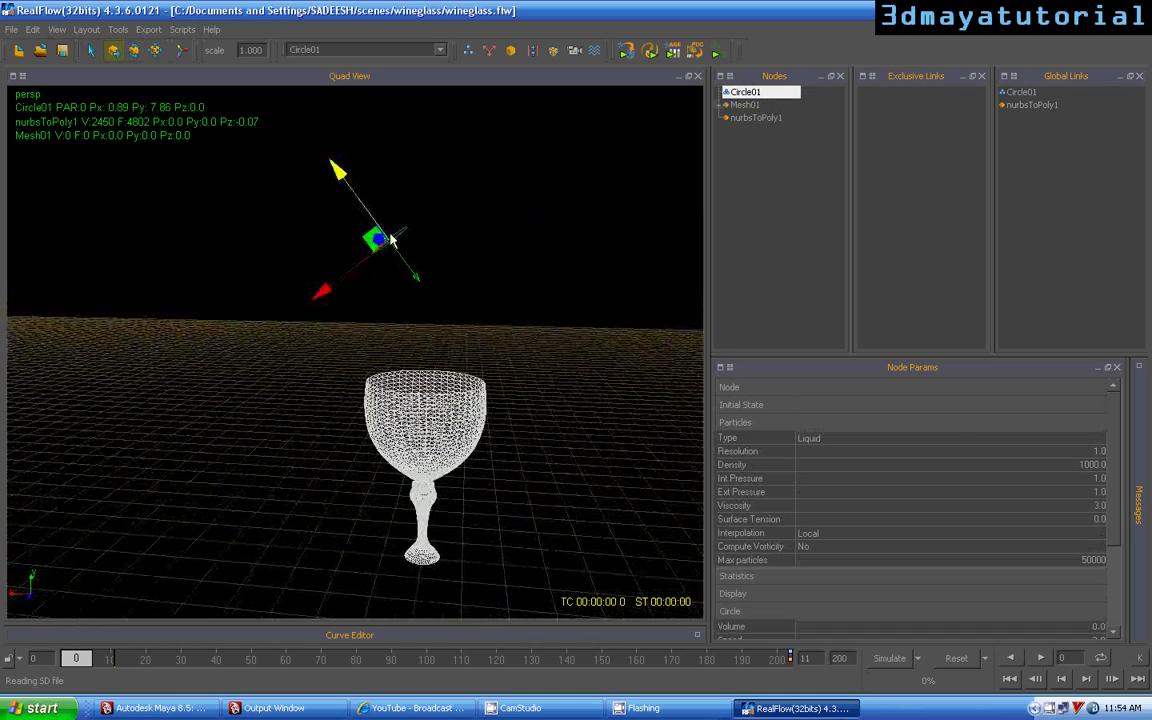
left_click_drag(494, 390, 452, 380, "alt")
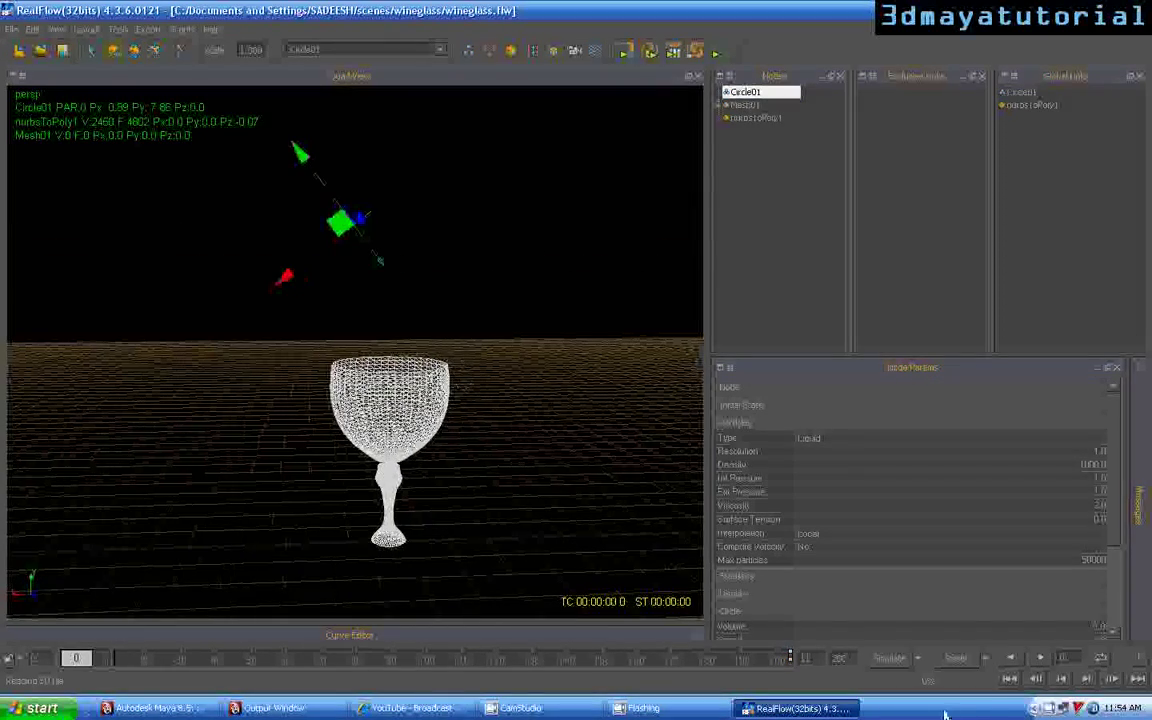
Step: Run a test simulation of the tilted emitter's liquid stream and stop it at about frame 66
left_click(892, 660)
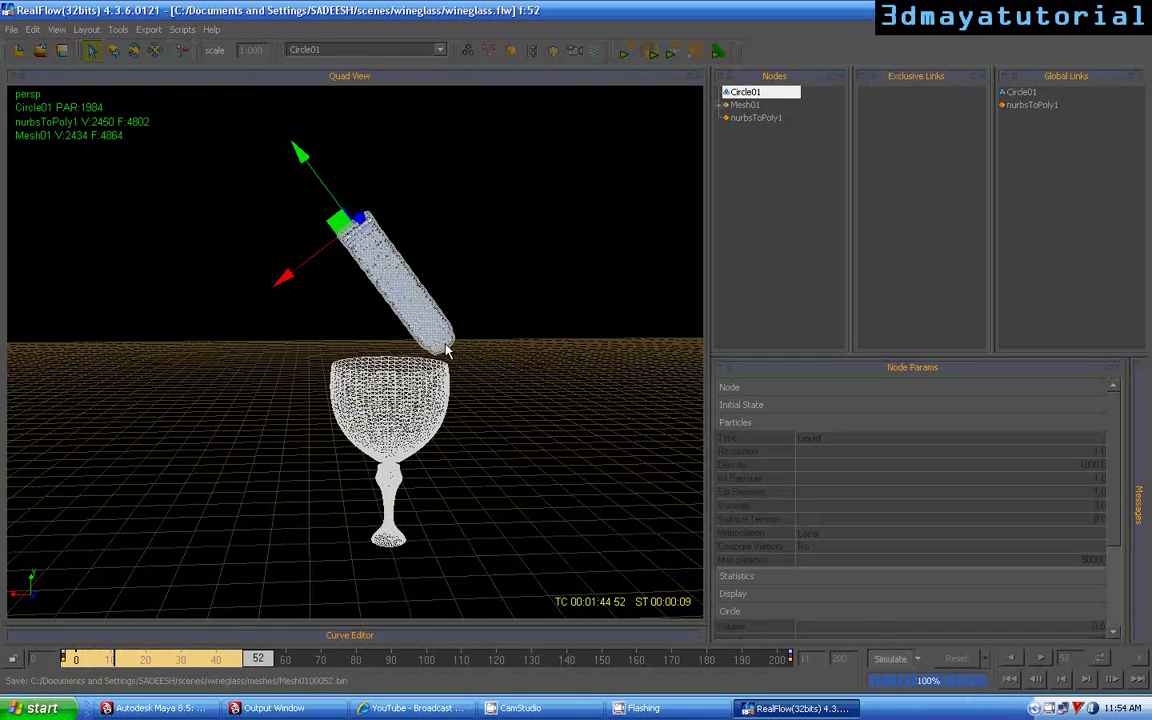
left_click_drag(525, 459, 485, 467, "alt")
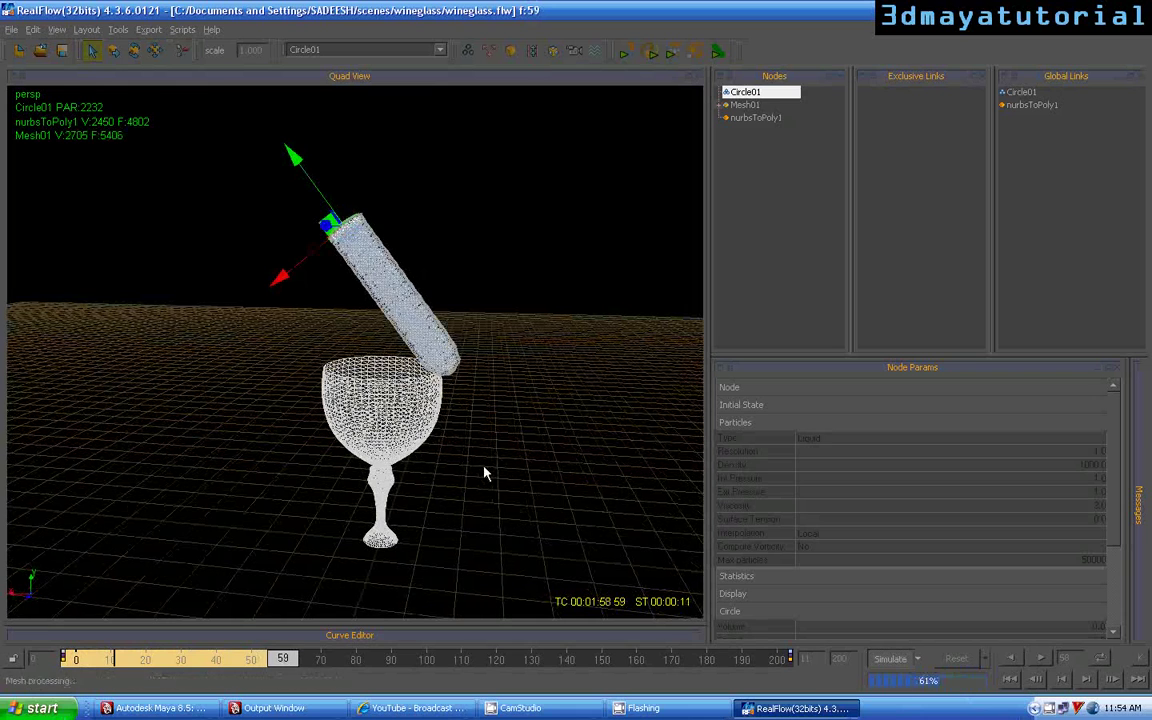
left_click(898, 661)
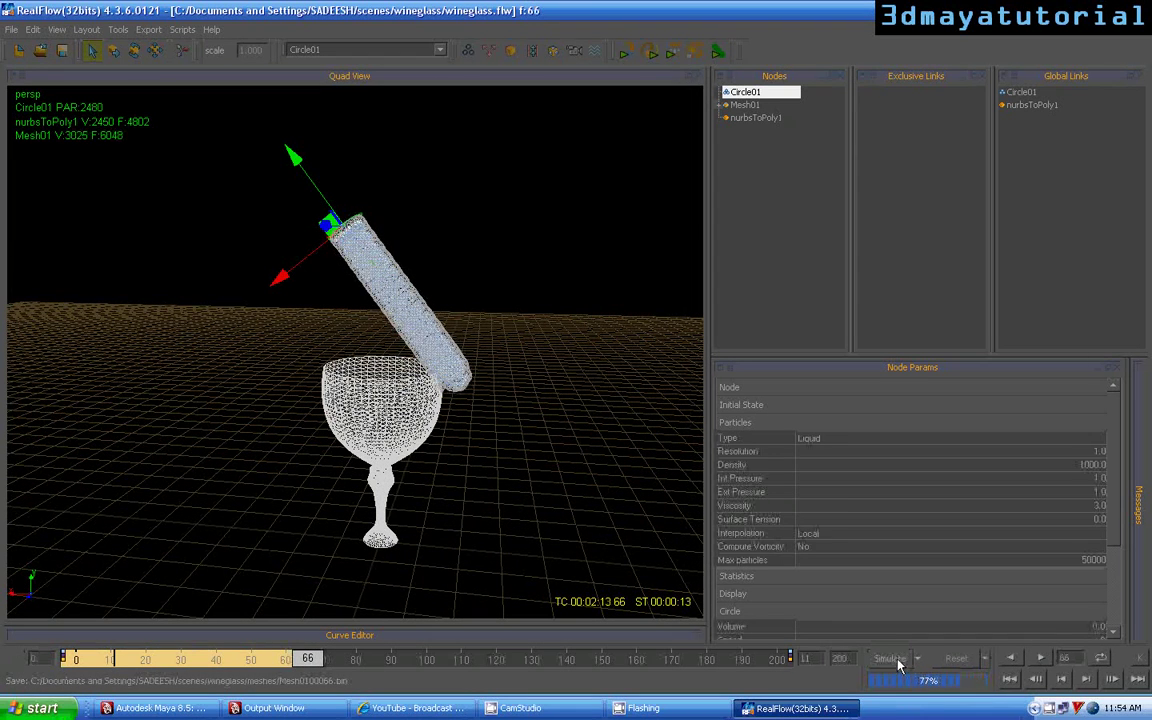
Step: Add a Gravity force to the scene and restart the simulation from frame 0
left_click(490, 51)
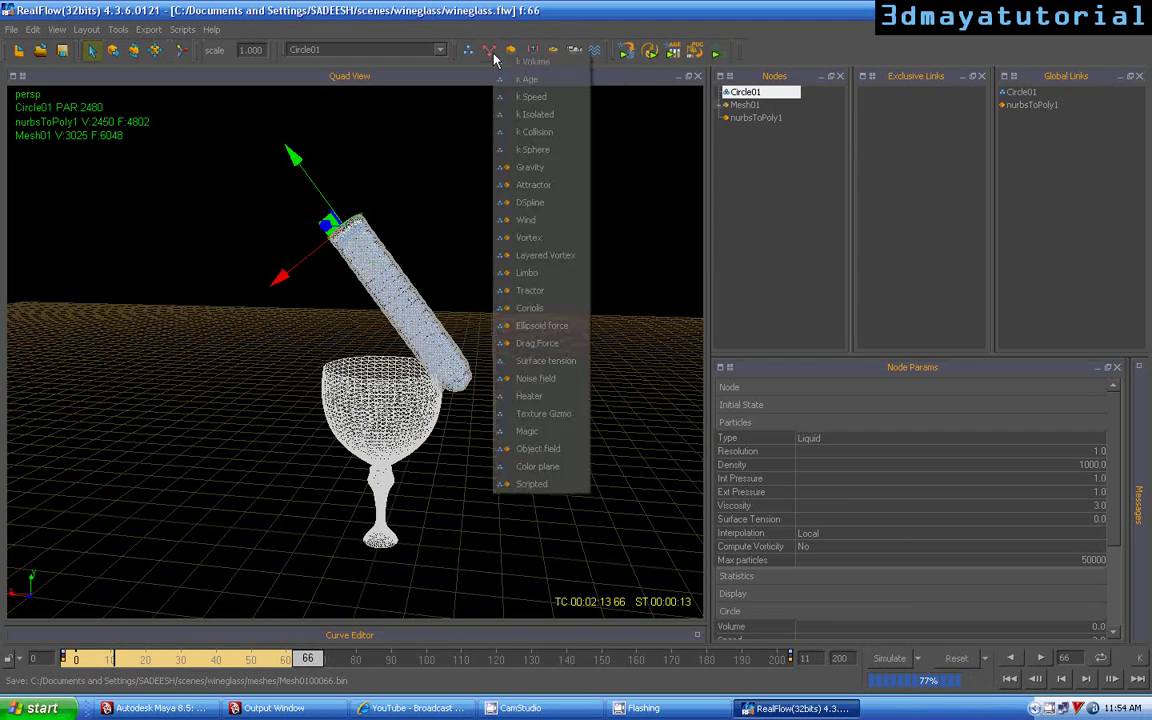
left_click(539, 172)
key("alt+r")
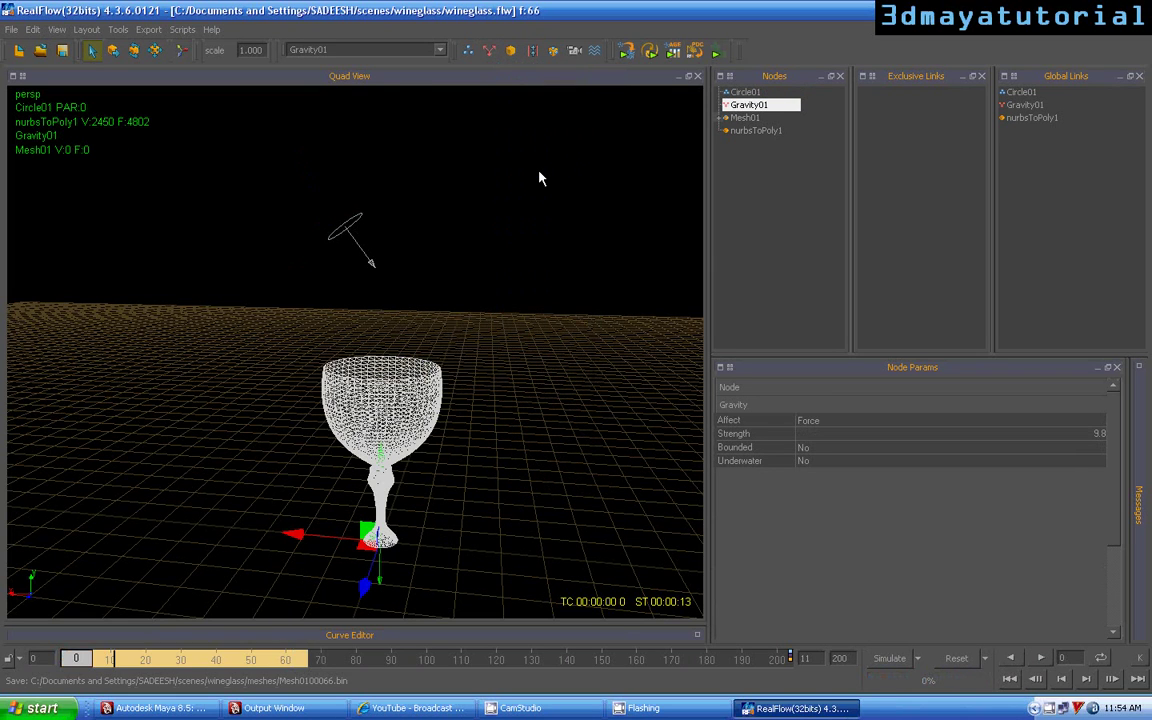
key("alt+a")
key("Return")
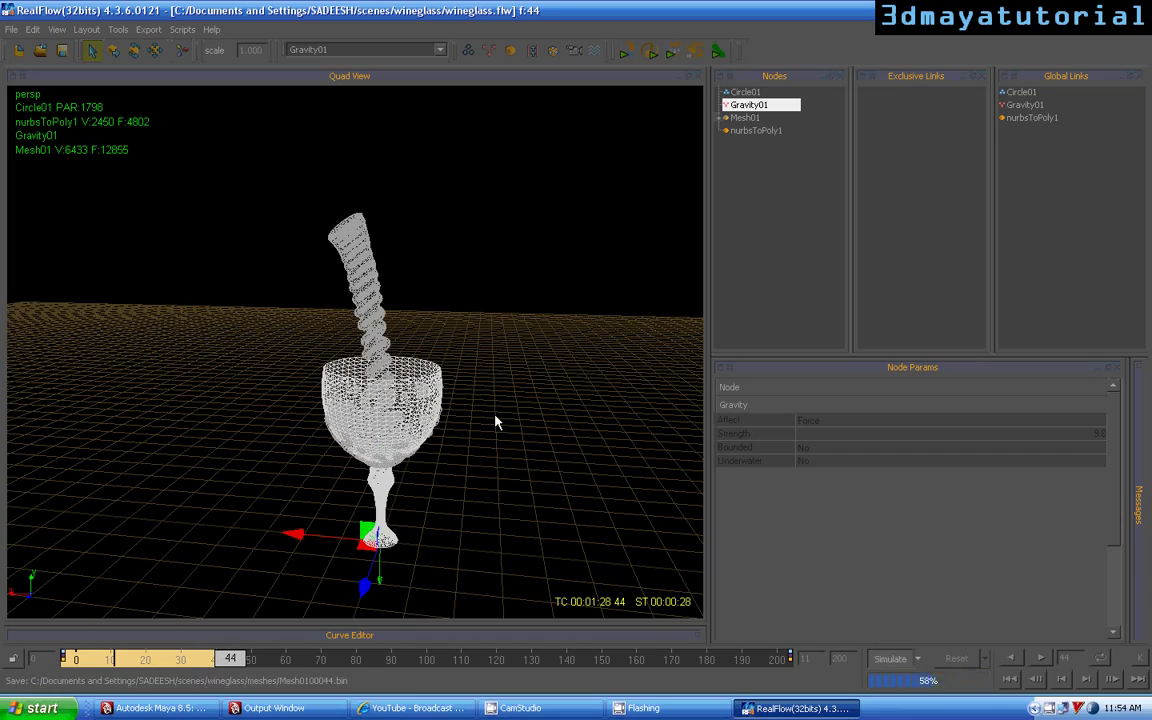
Step: Examine the liquid stream falling into the wineglass from close up and farther away while the simulation runs
mouse_move(495, 415)
left_mouse_down("alt")
mouse_move(456, 440)
mouse_move(409, 441)
mouse_move(508, 462)
mouse_move(508, 389)
mouse_move(495, 426)
left_mouse_up("alt")
scroll(414, 445, "up", 3)
scroll(508, 455, "down", 5)
scroll(511, 428, "up", 3)
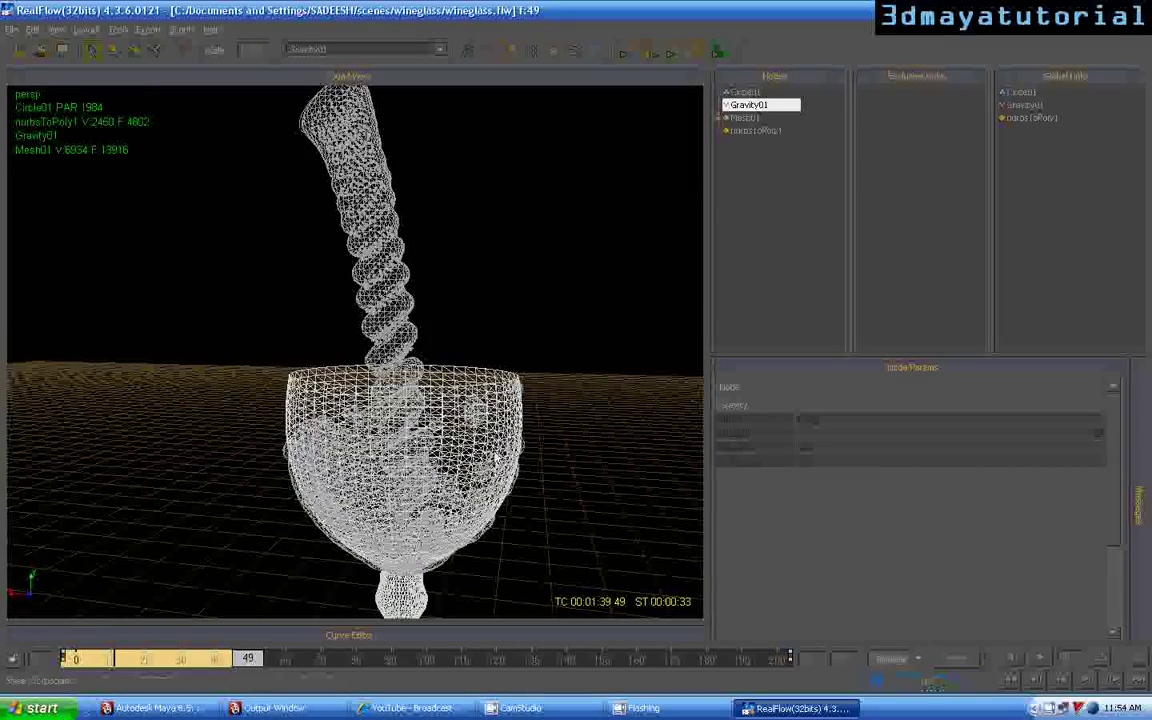
left_click(403, 316)
scroll(465, 404, "down", 5)
scroll(466, 410, "up", 4)
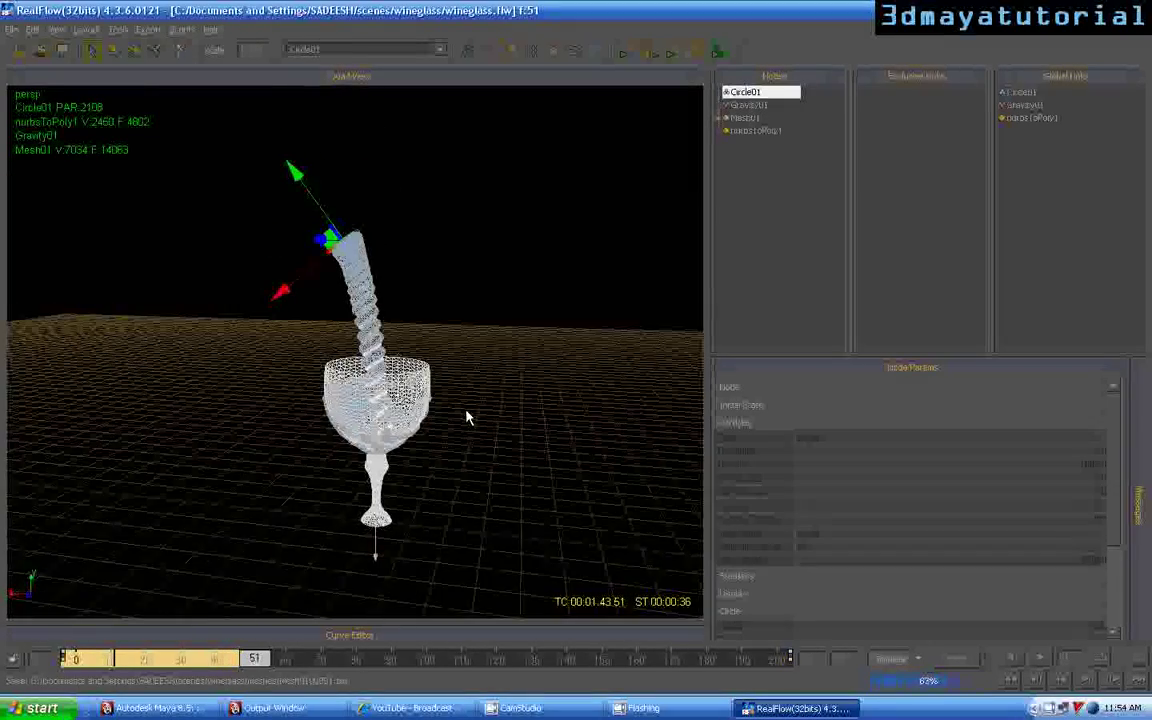
scroll(488, 441, "down", 2)
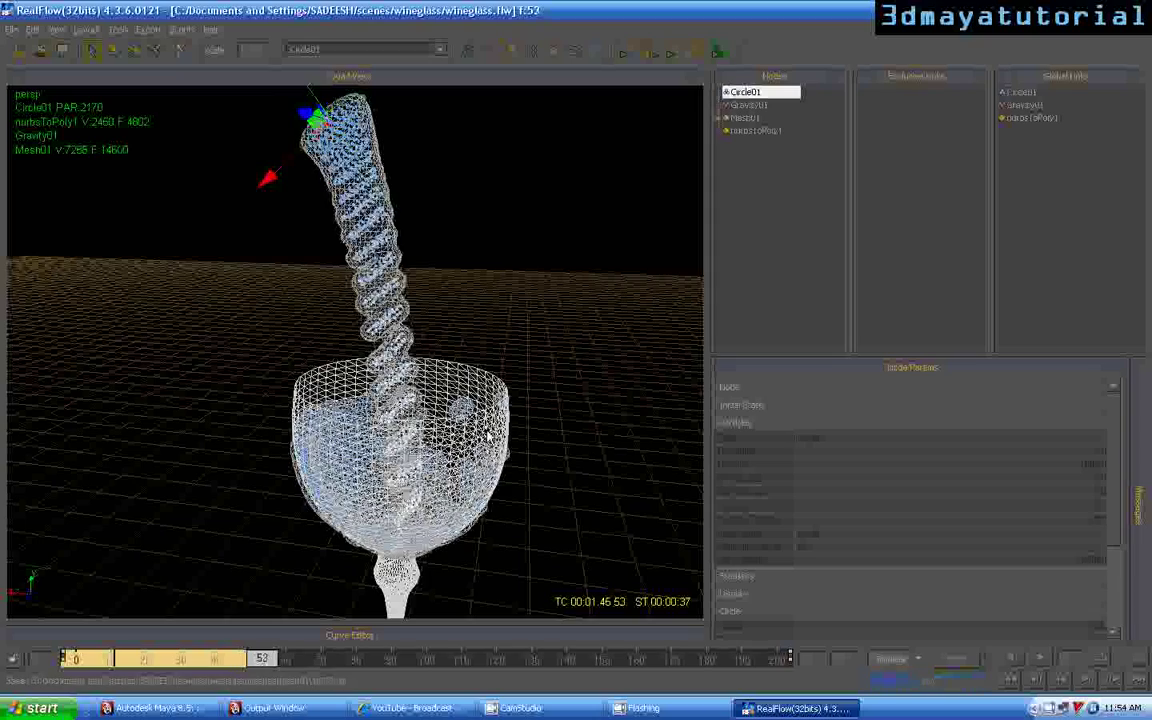
scroll(495, 445, "down", 2)
scroll(500, 420, "up", 4)
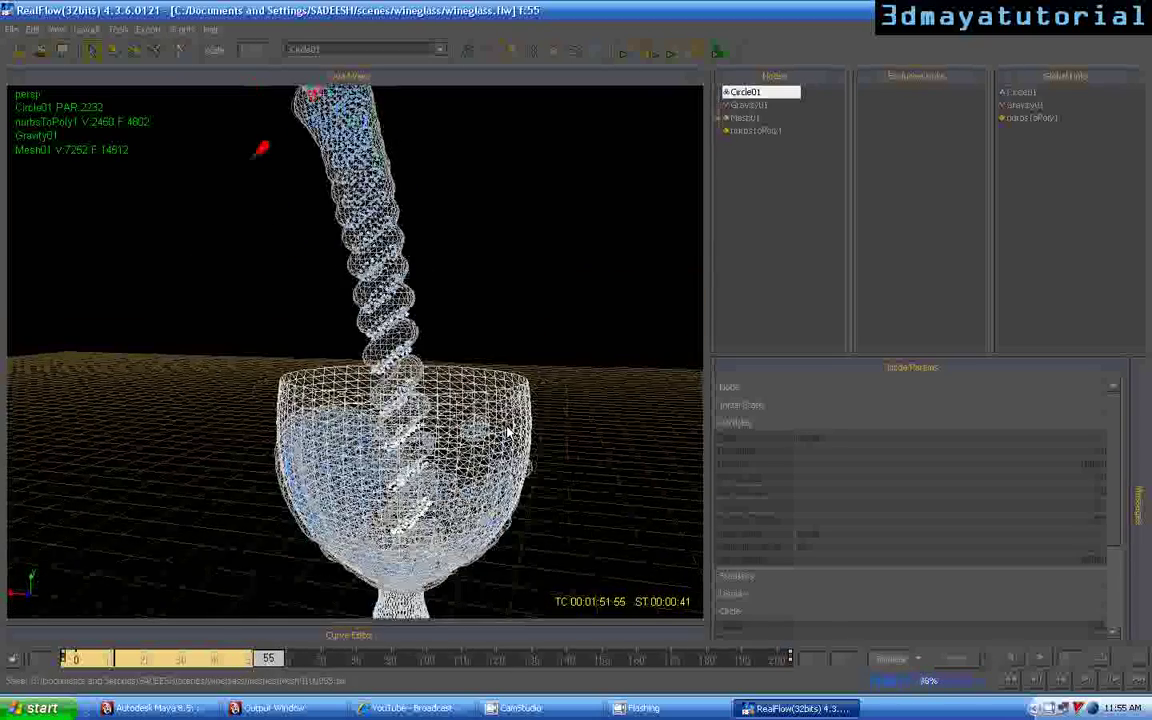
middle_click_drag(508, 431, 488, 385, "alt")
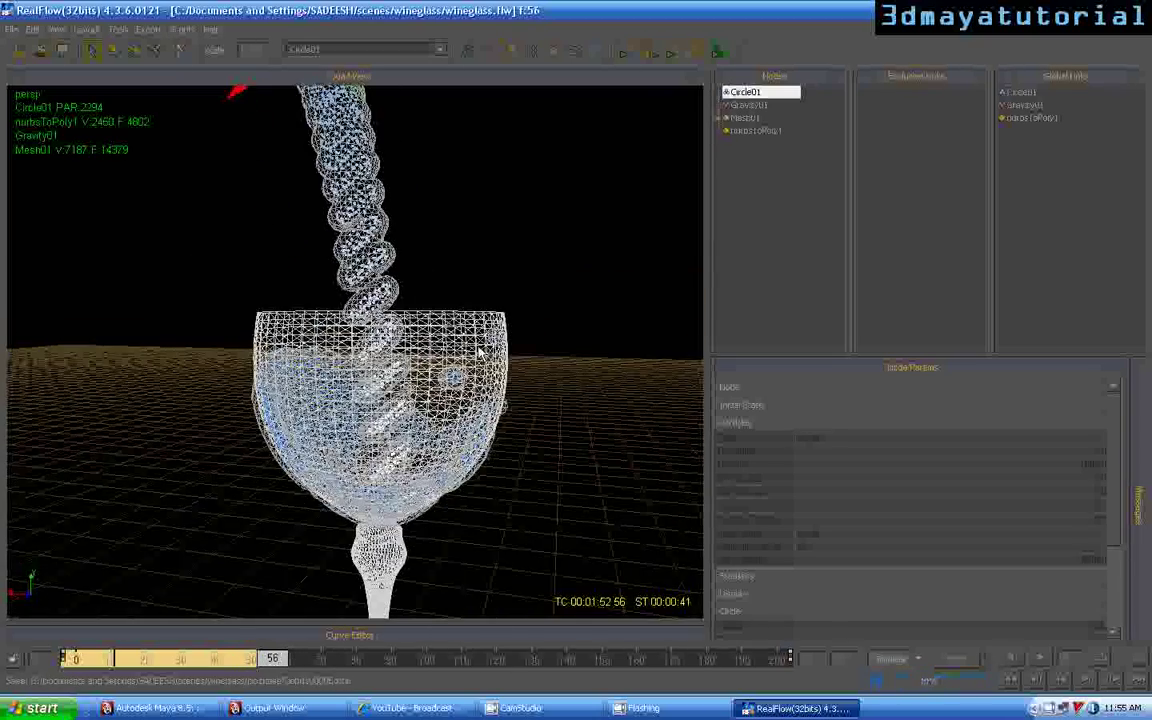
left_click_drag(488, 385, 414, 471, "alt")
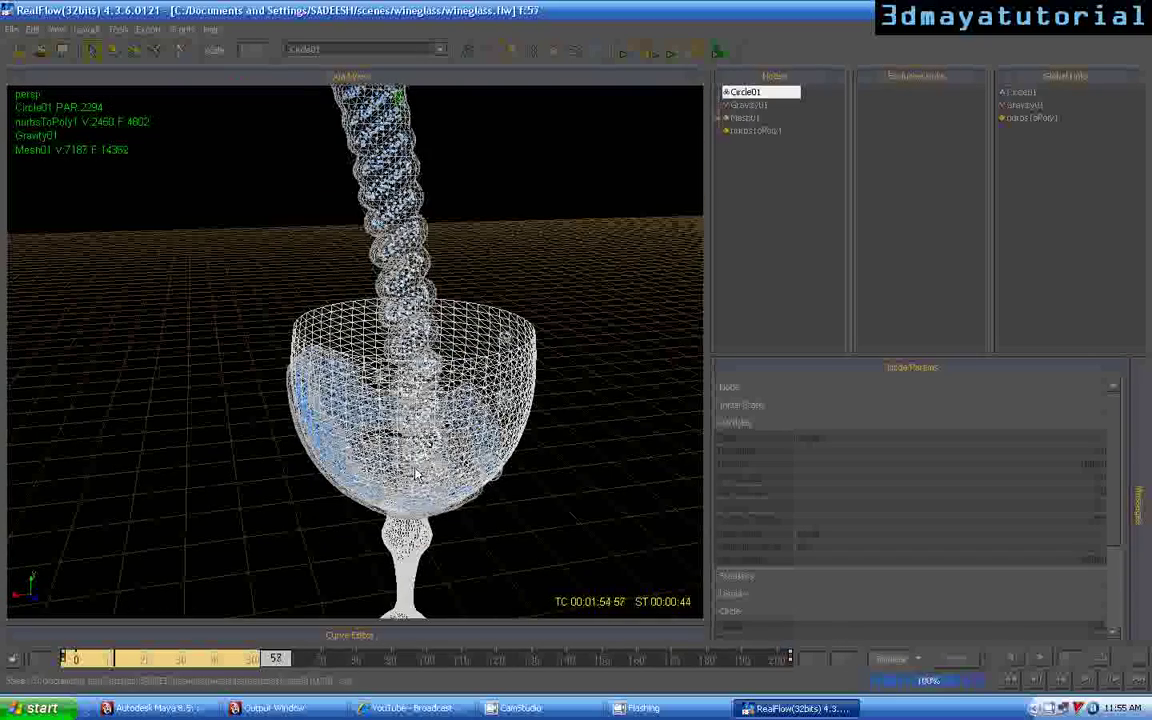
Step: Select the liquid mesh and inspect up close how it meets the inner wall of the wineglass
left_click(316, 467)
right_click_drag(321, 467, 404, 486, "alt")
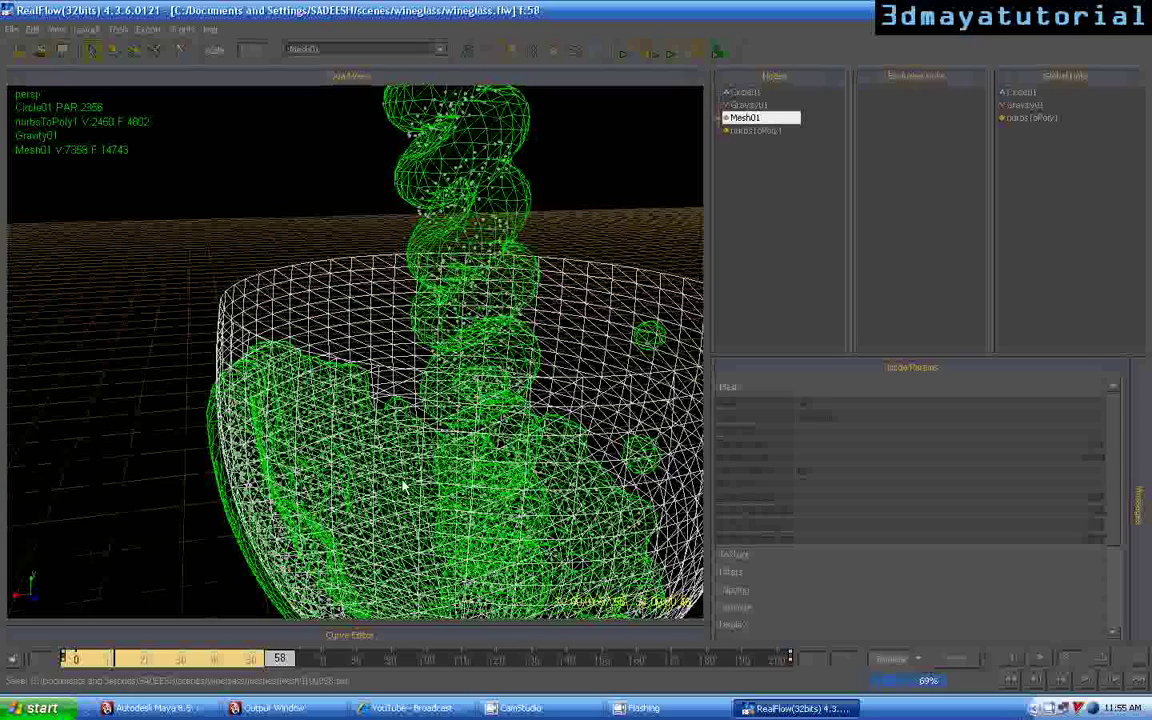
left_click_drag(365, 478, 355, 473, "alt")
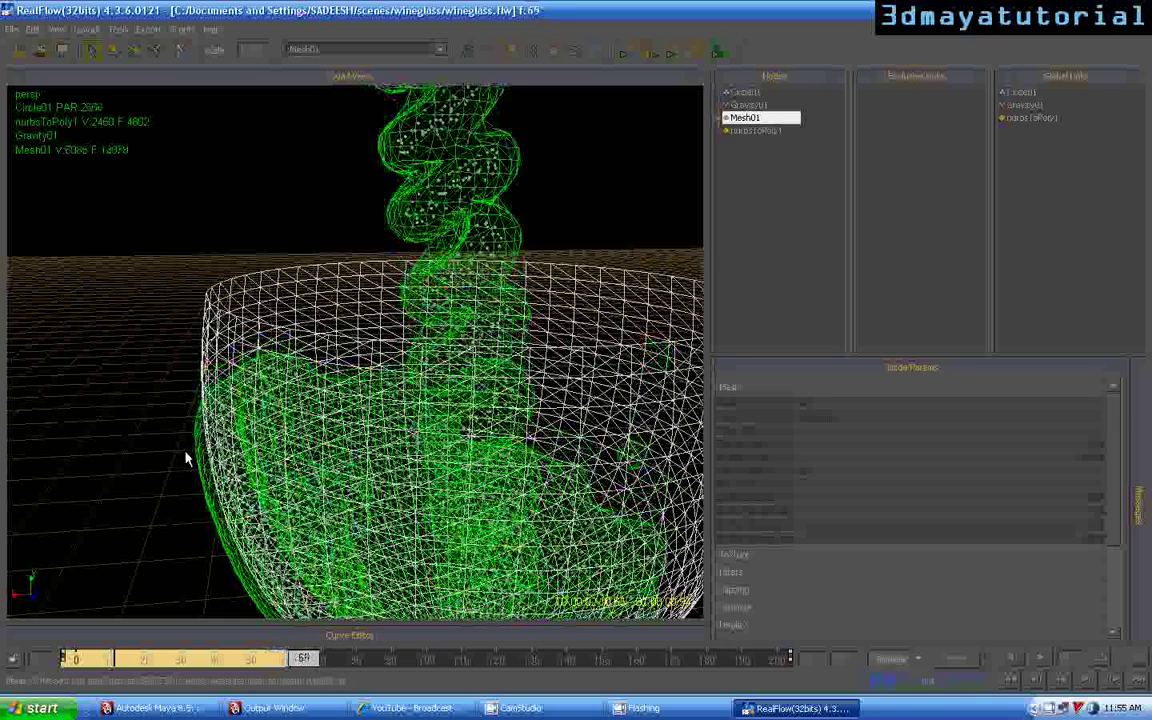
scroll(319, 424, "down", 3)
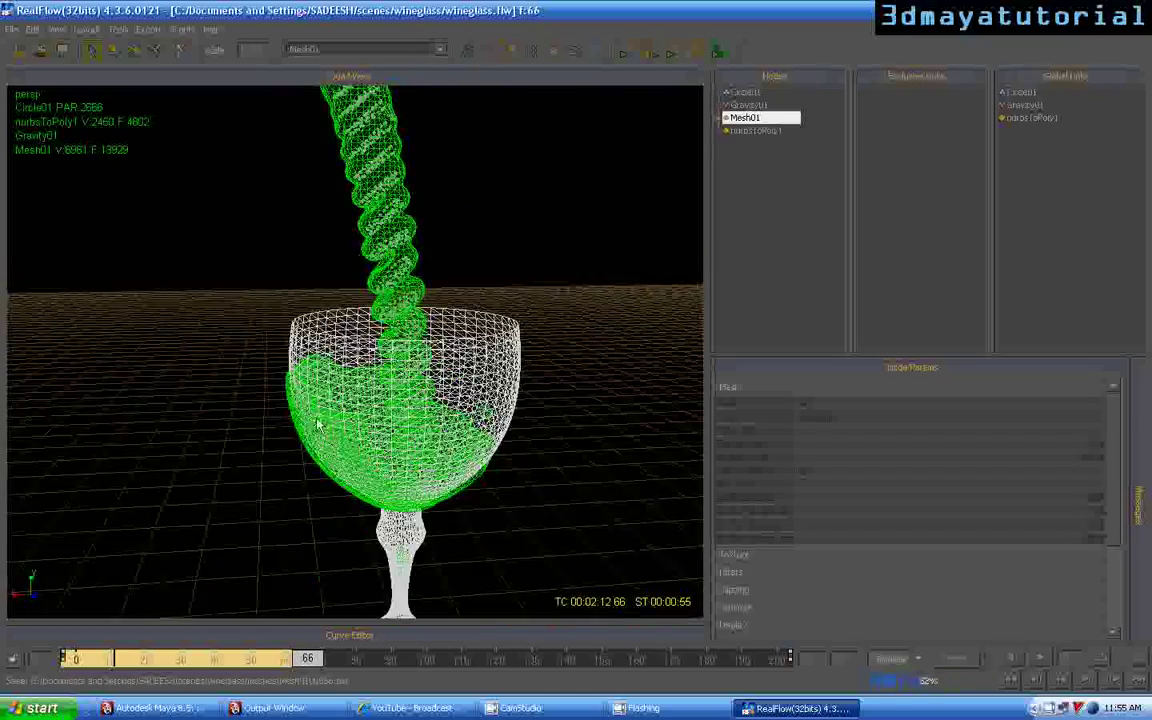
scroll(329, 431, "up", 5)
middle_click_drag(329, 431, 454, 348, "alt")
middle_click_drag(378, 391, 404, 365, "alt")
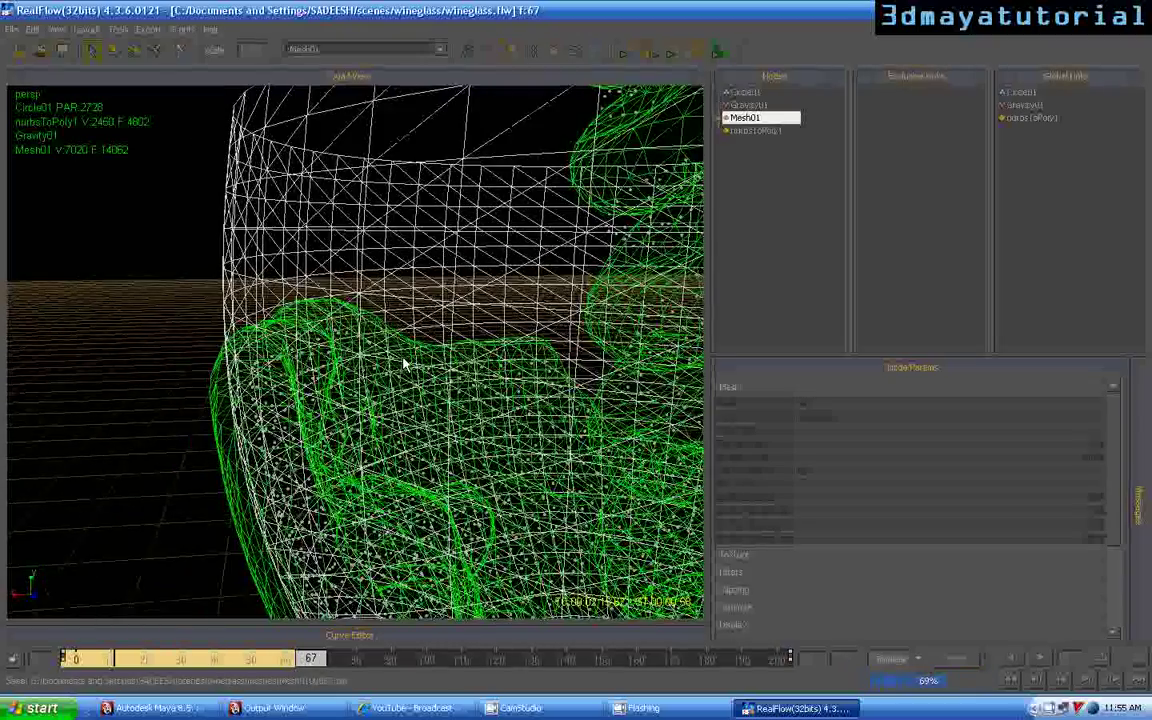
right_click_drag(347, 392, 437, 390, "alt")
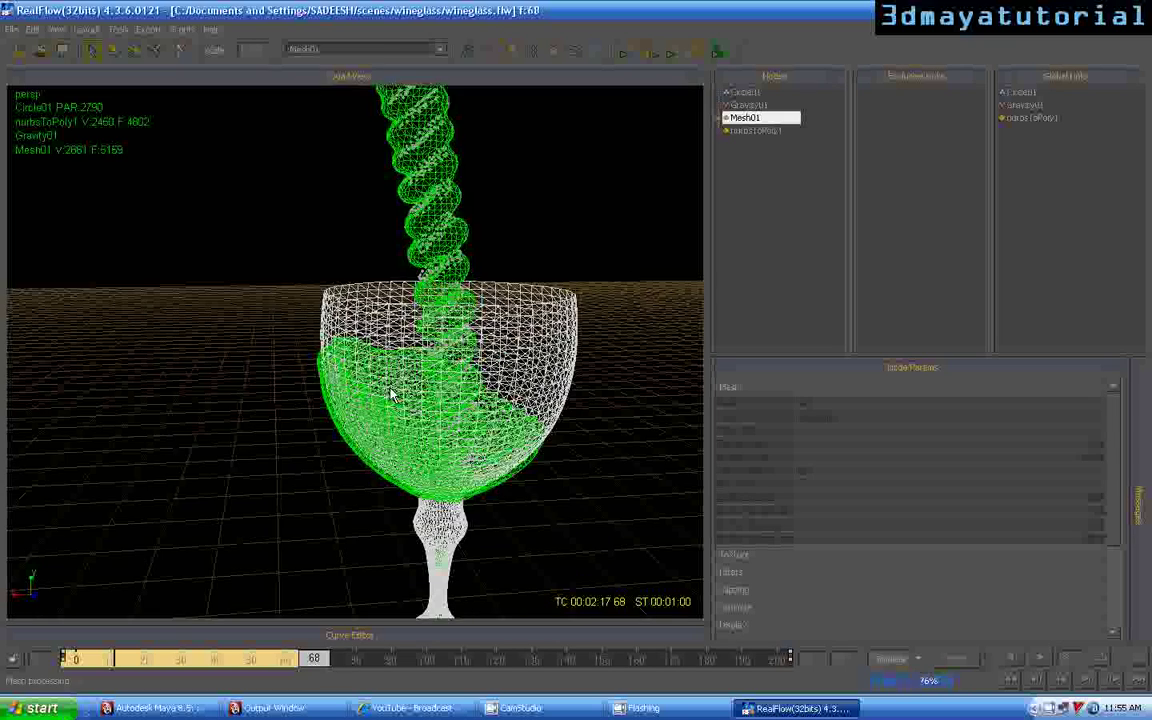
middle_click_drag(367, 393, 310, 389, "alt")
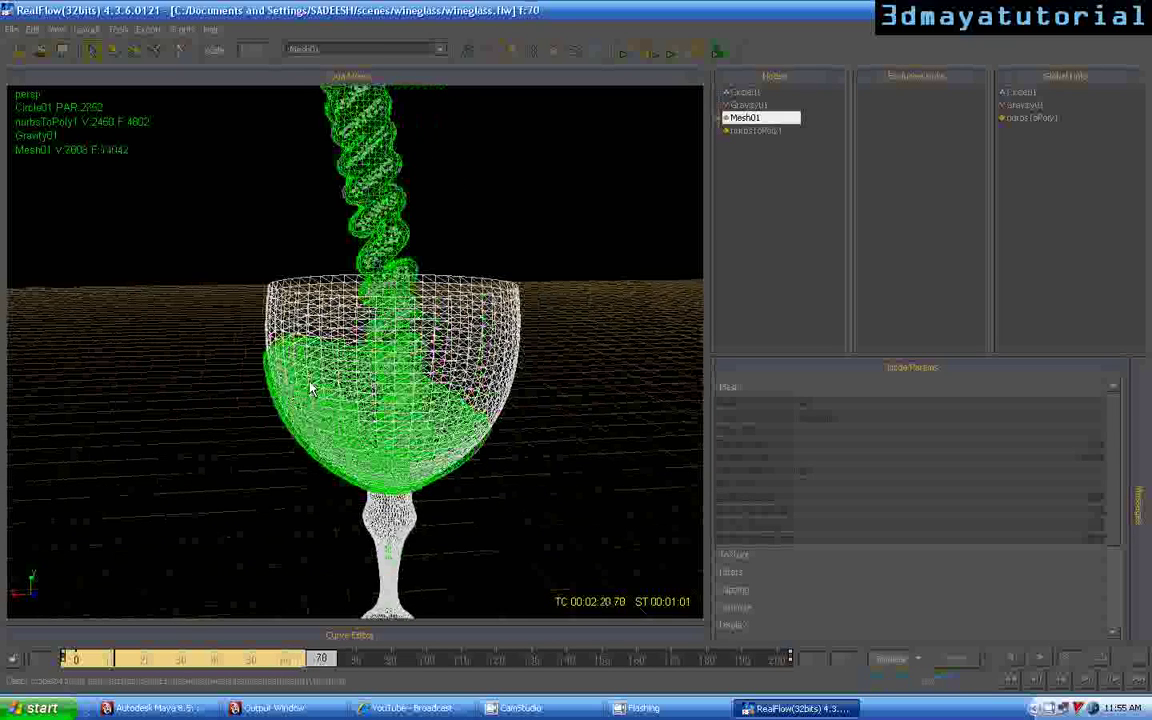
Step: Watch the liquid mesh fill the bowl from higher and lower angles, finishing with the whole glass and stream in view
scroll(310, 389, "down", 2)
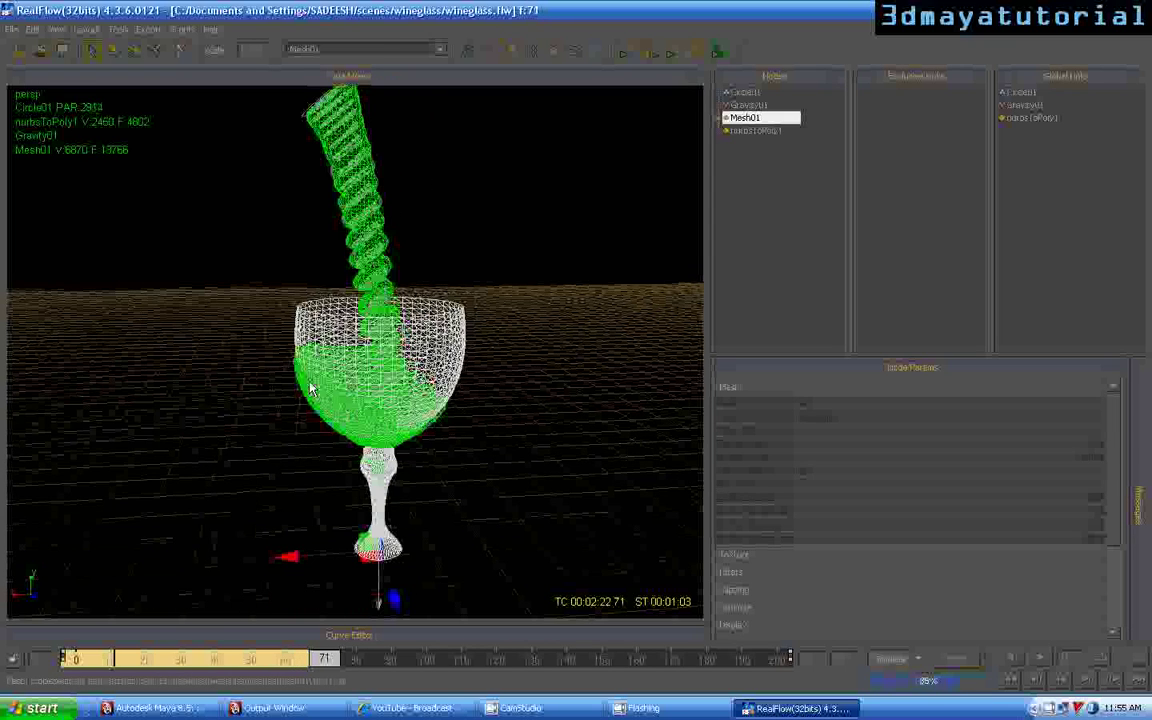
left_click_drag(316, 385, 366, 411, "alt")
scroll(366, 406, "up", 3)
scroll(366, 406, "down", 2)
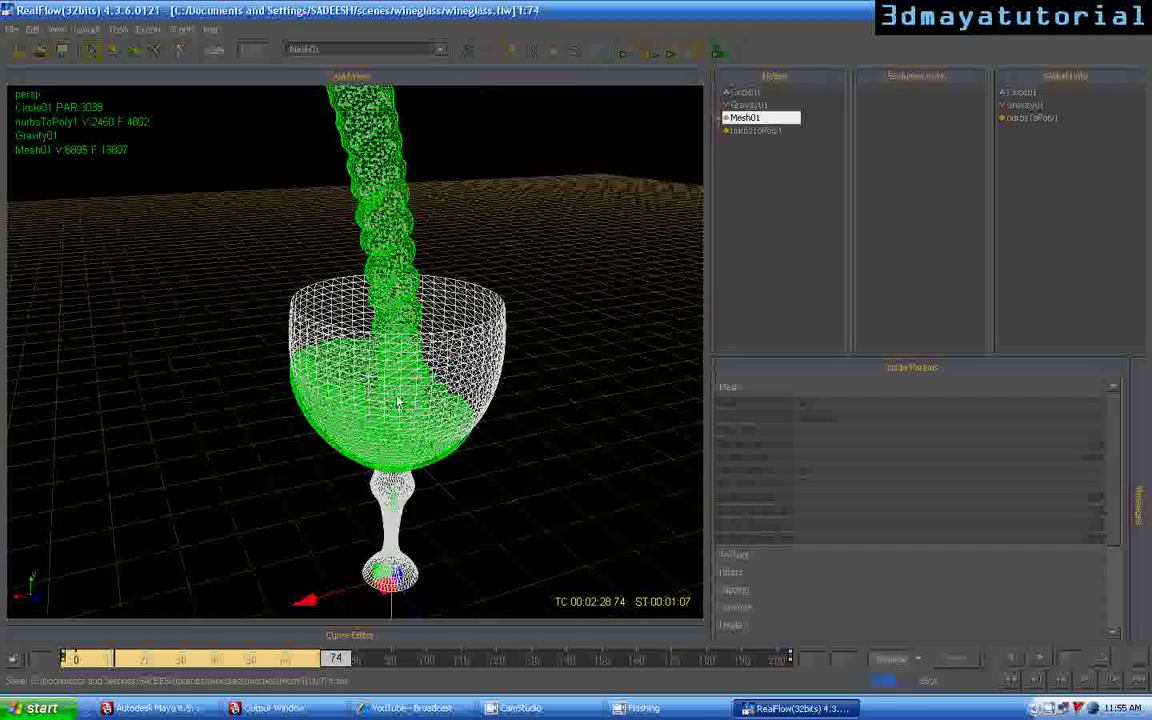
middle_click_drag(386, 398, 341, 398, "alt")
left_click_drag(341, 398, 298, 378, "alt")
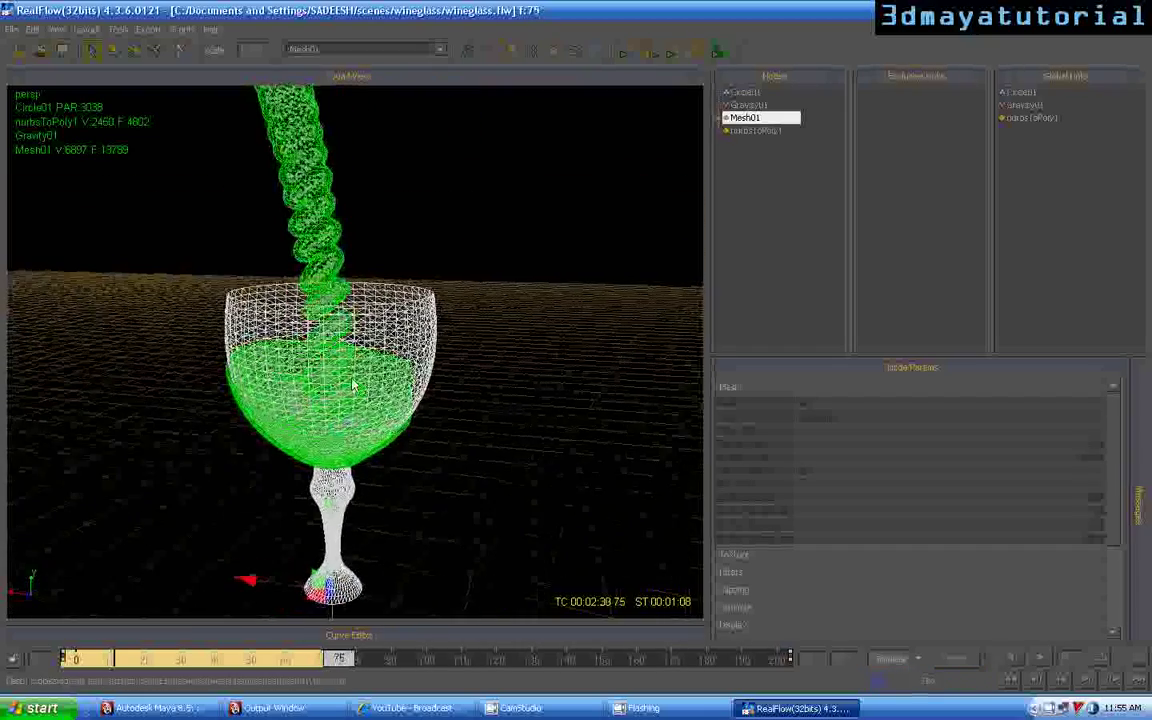
scroll(359, 381, "down", 3)
middle_click_drag(359, 381, 364, 393, "alt")
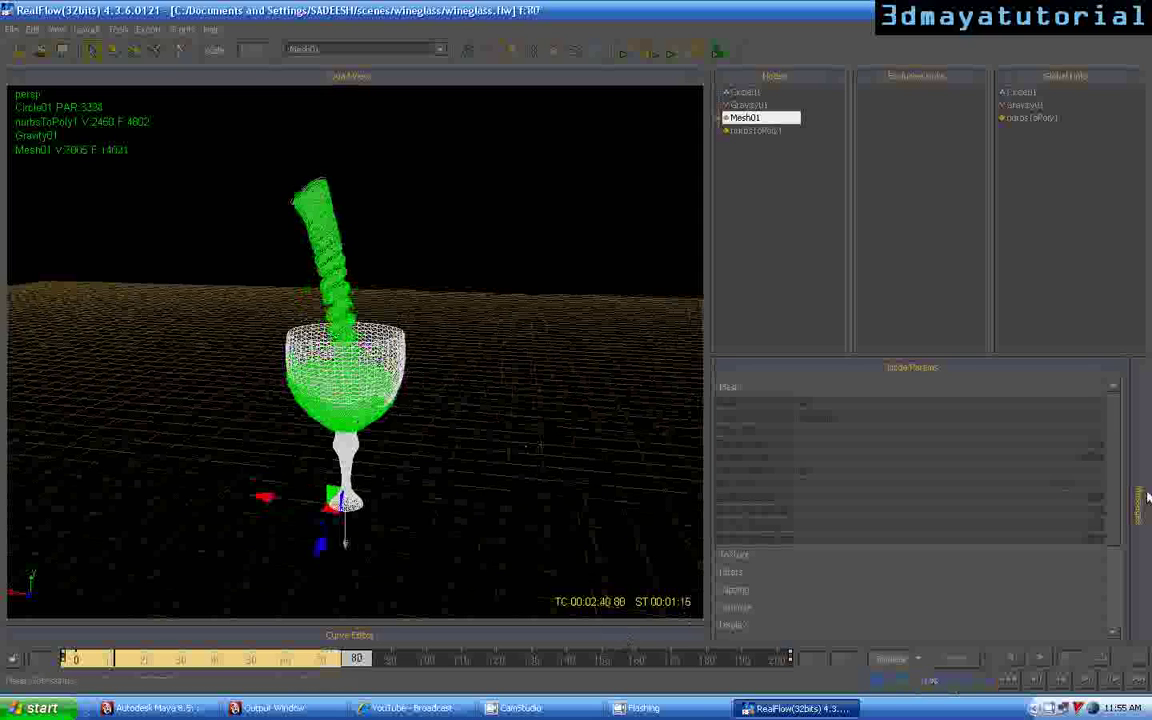
Step: Reset the simulation to frame 0 and edit the polygon size of the liquid mesh
left_click_drag(1117, 507, 1119, 441)
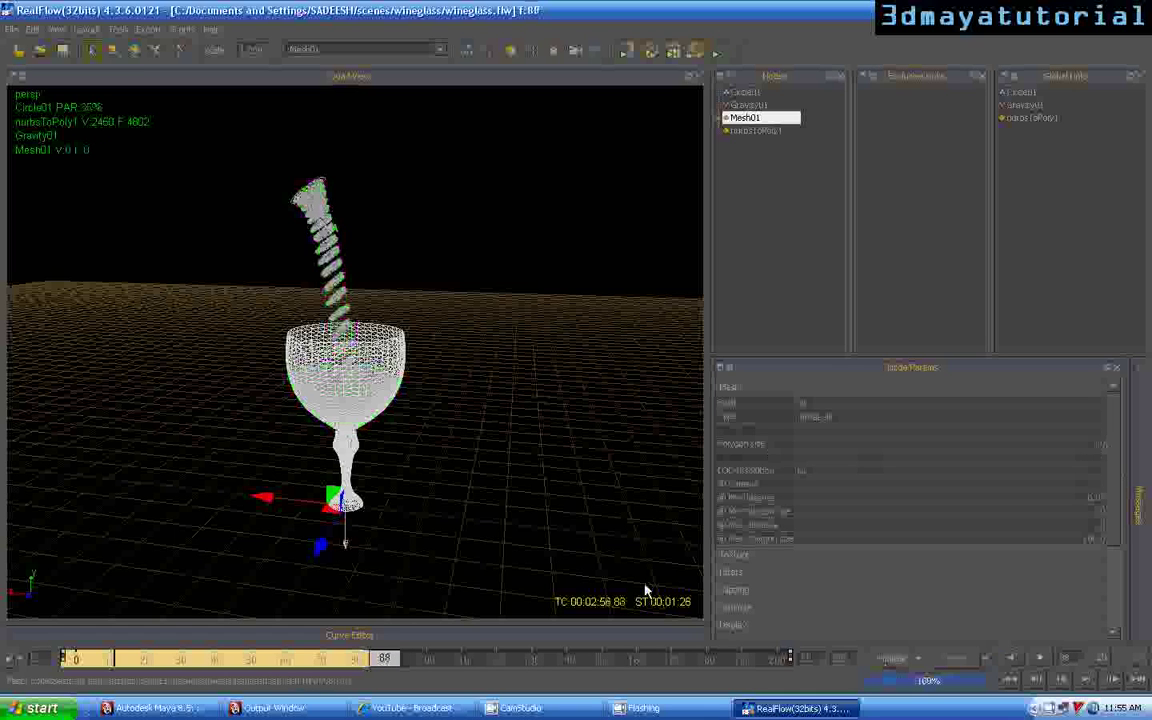
key("ctrl+r")
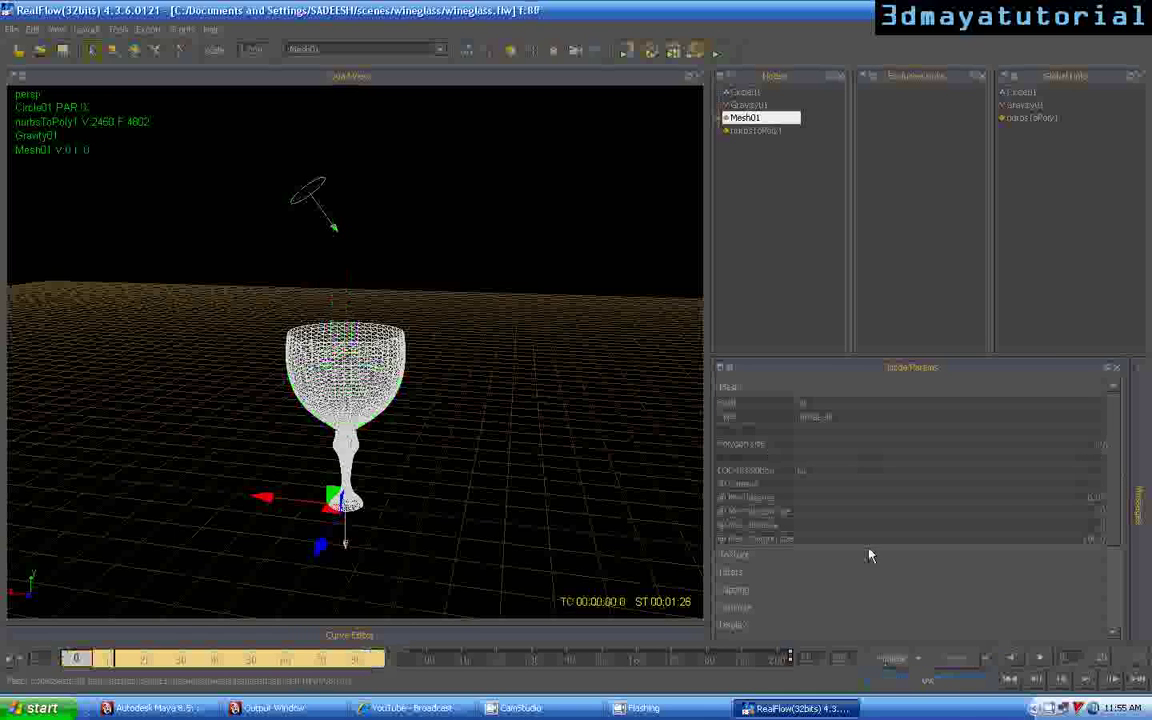
left_click(1096, 445)
left_click(1094, 446)
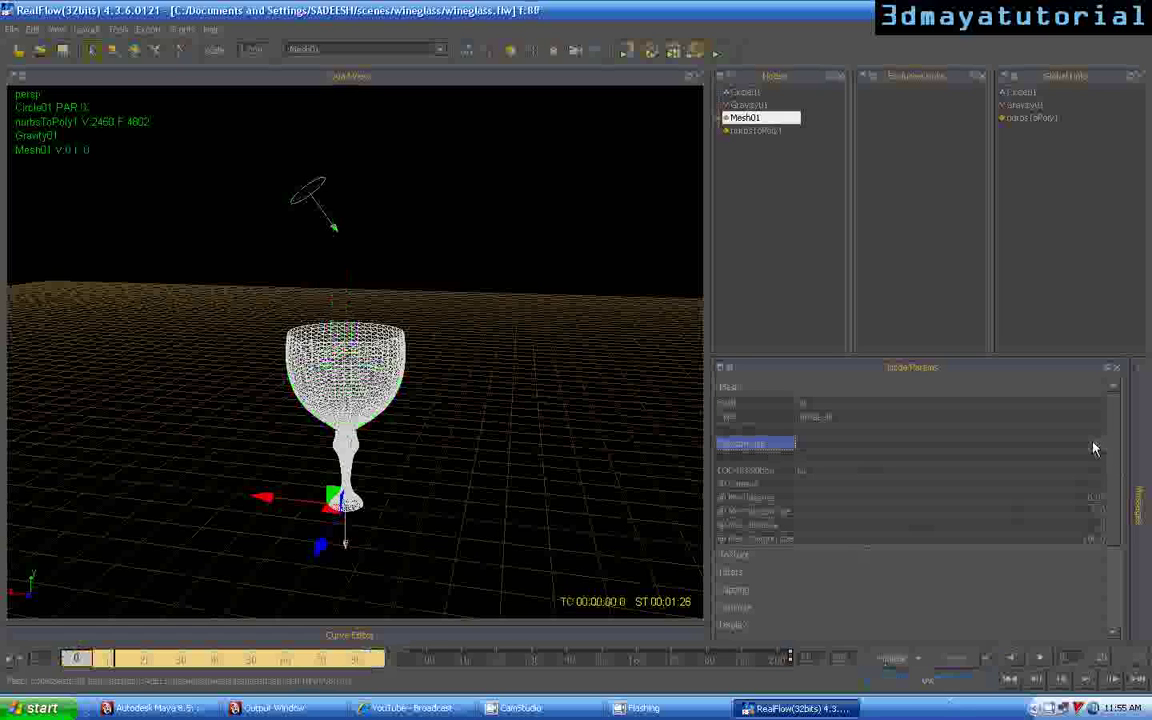
Step: Deselect the liquid mesh, rerun the simulation from frame 0 and switch to the Maya wineglass scene
left_click(675, 435)
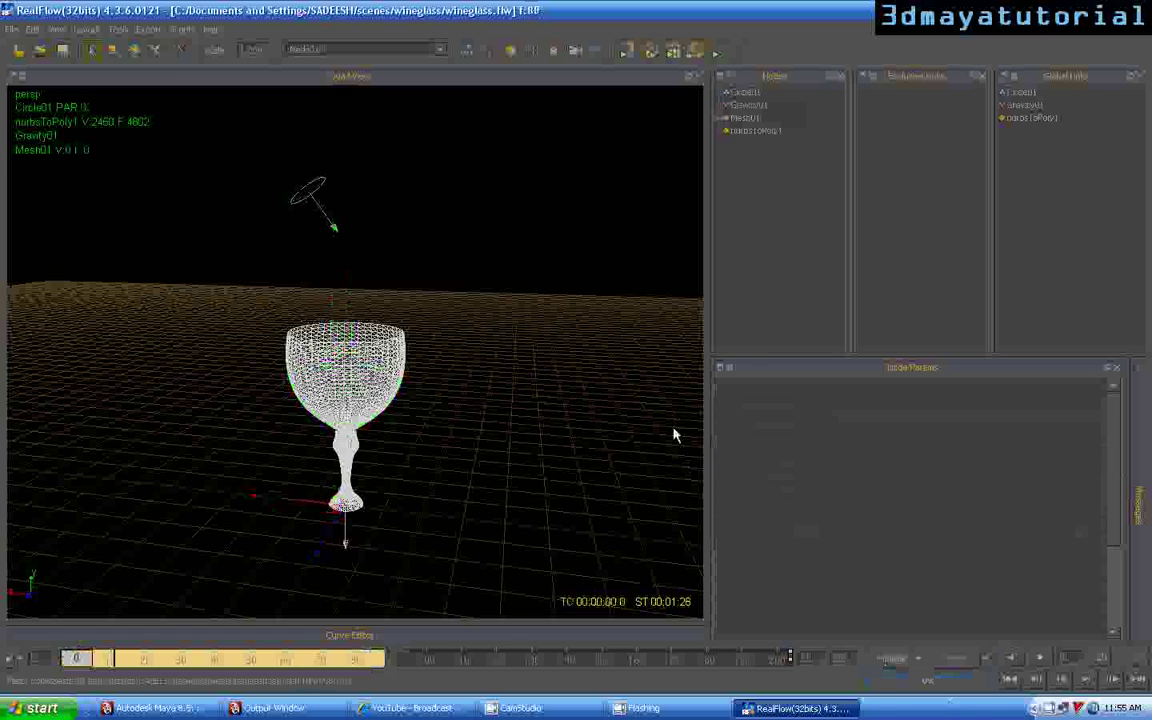
key("alt+a")
key("Return")
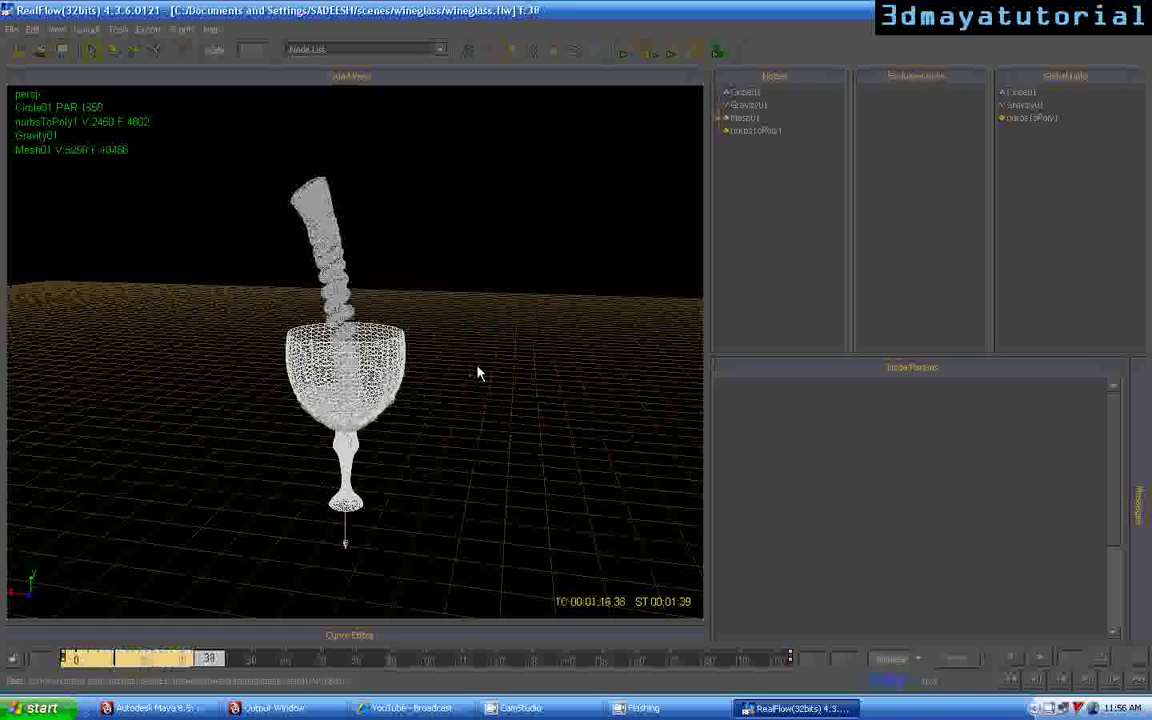
key("alt+Tab")
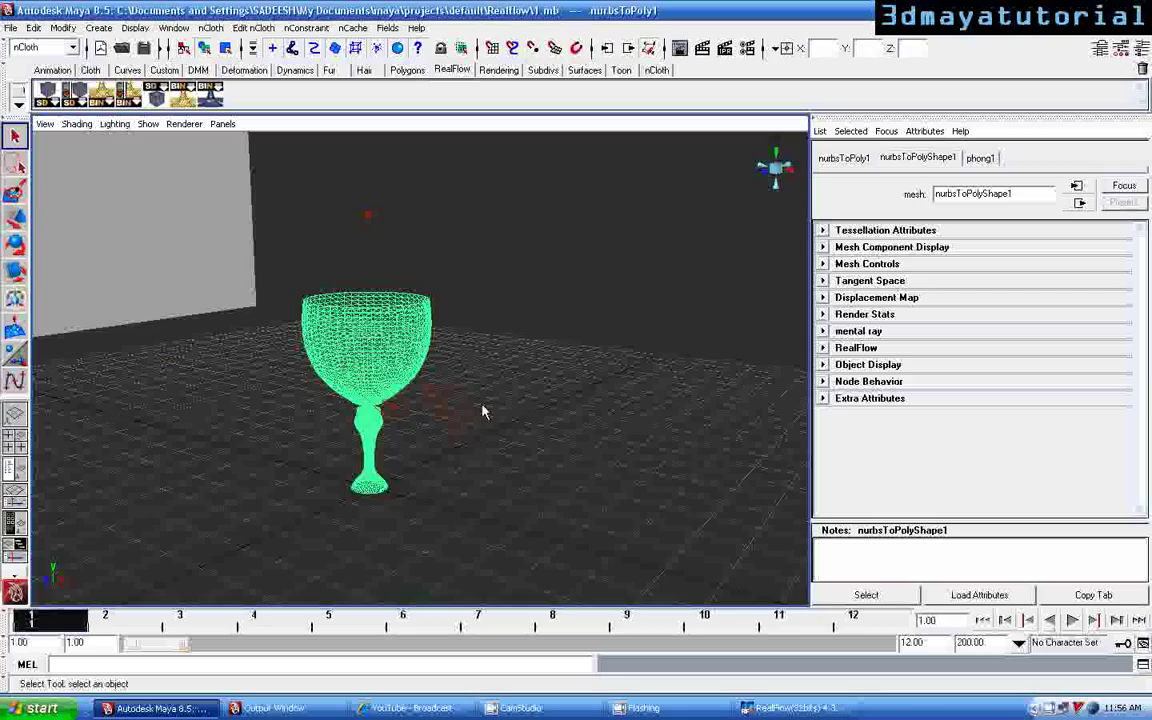